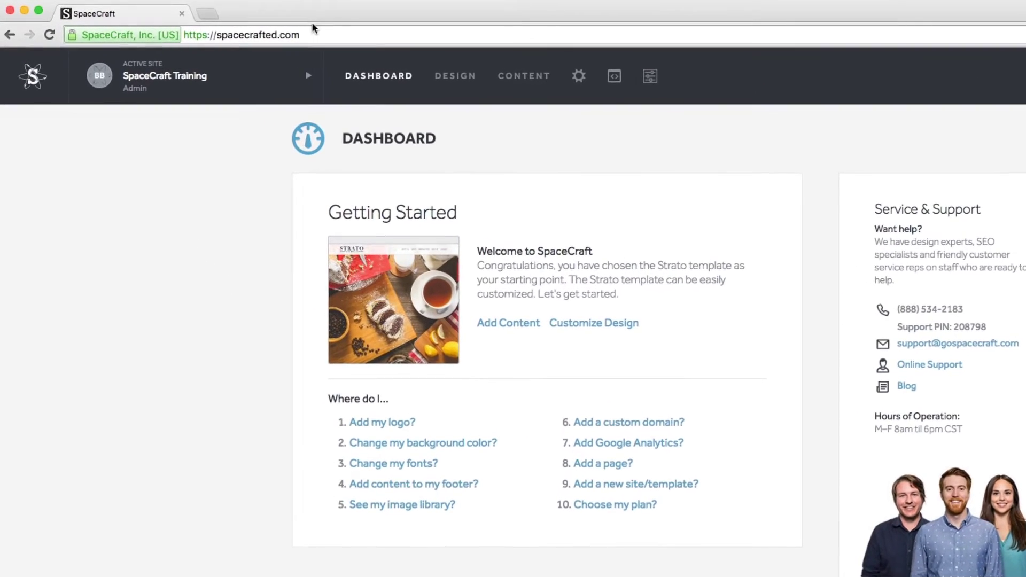
- Filter the site switcher list with 'SpaceC' to find SpaceCraft Training
click(295, 33)
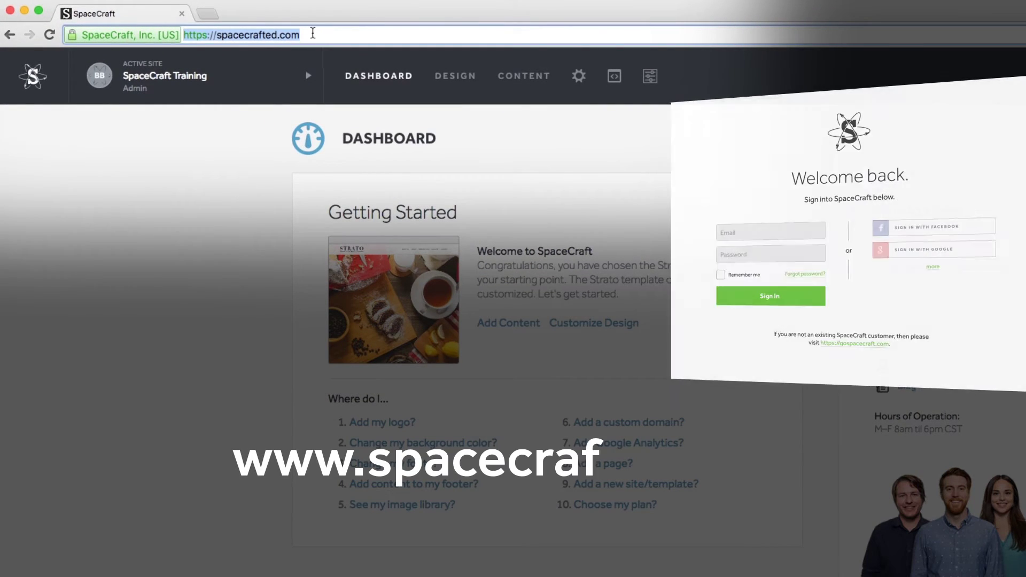
click(242, 175)
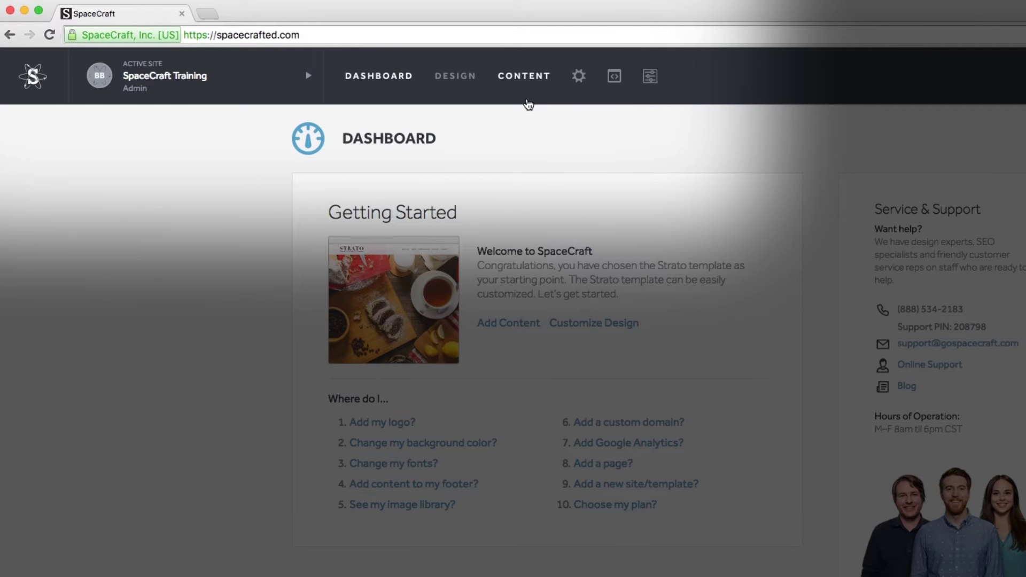
scroll(527, 99, up, 1)
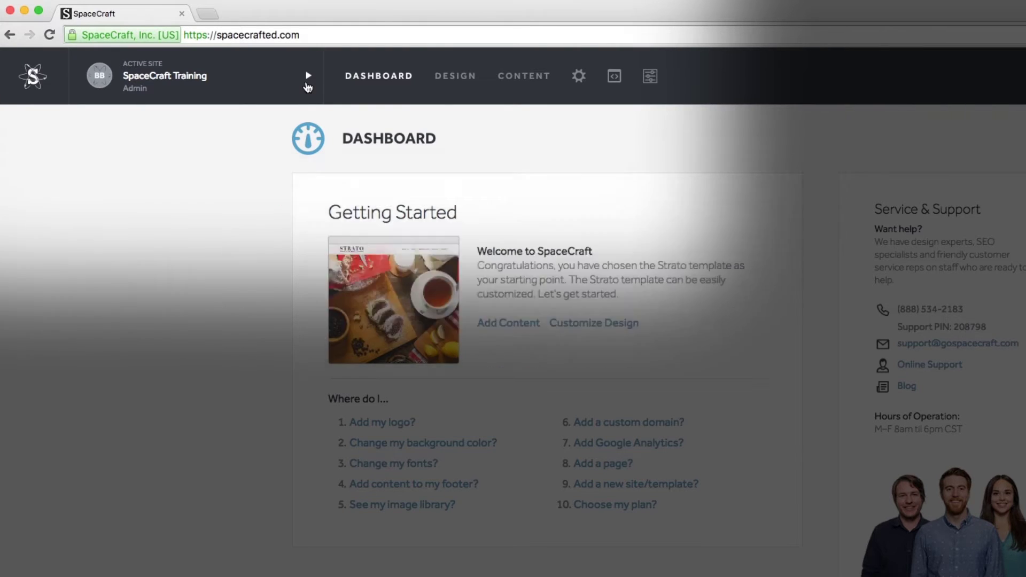
click(307, 81)
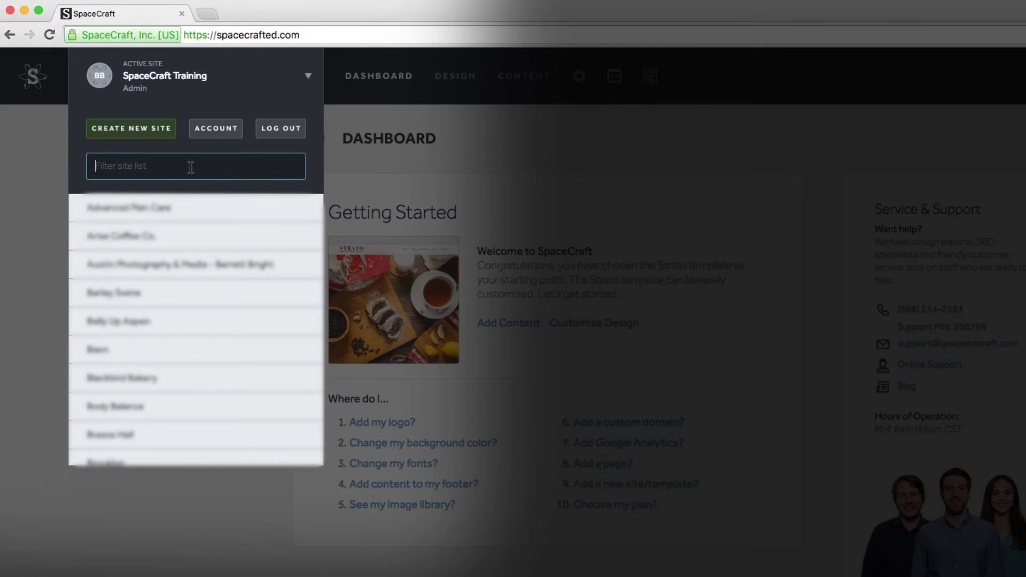
text(SpaceCraft)
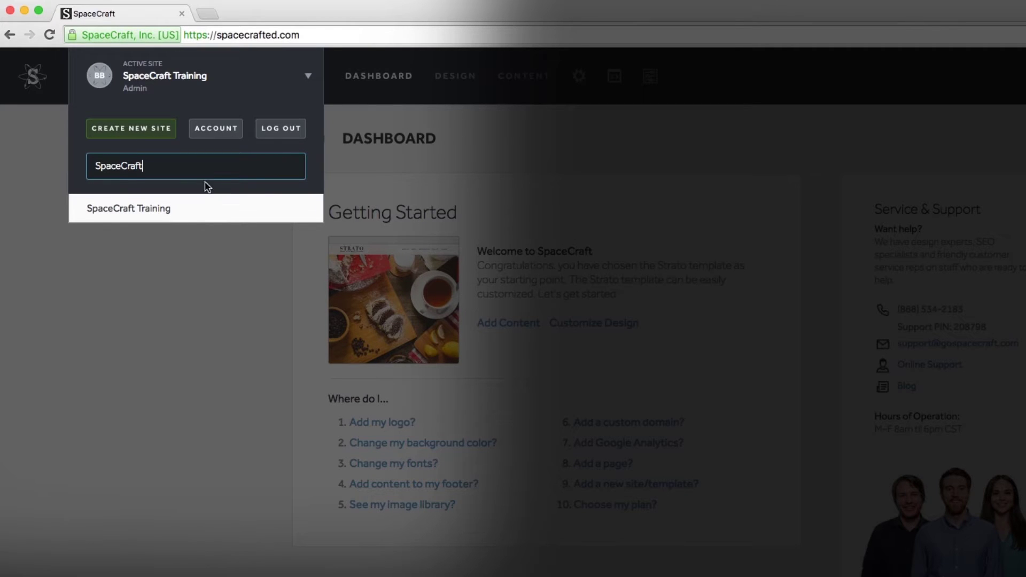
- Name the new site 'SpaceCraft Training' and choose the Strato template
click(131, 129)
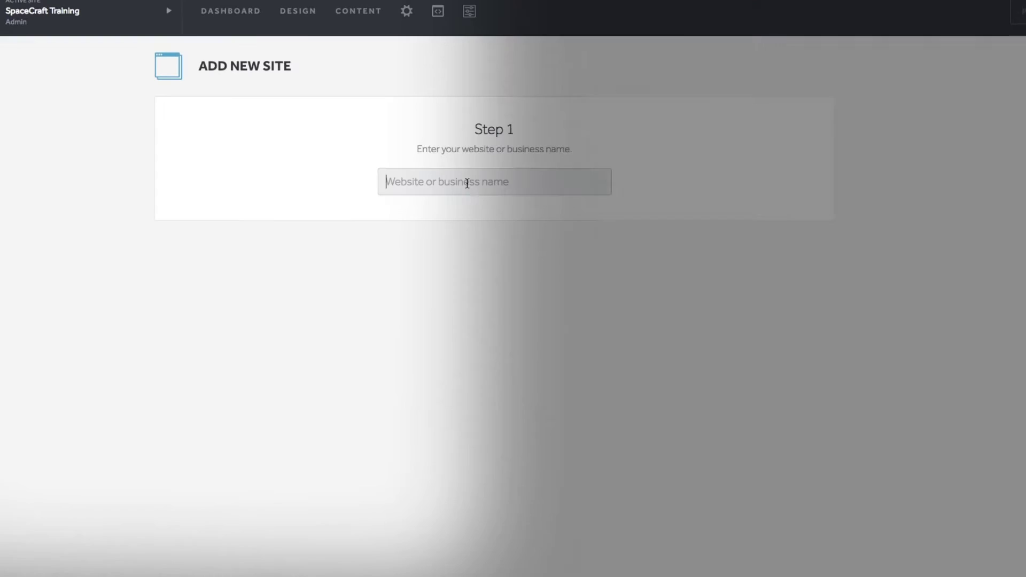
click(468, 181)
text(SpaceCra)
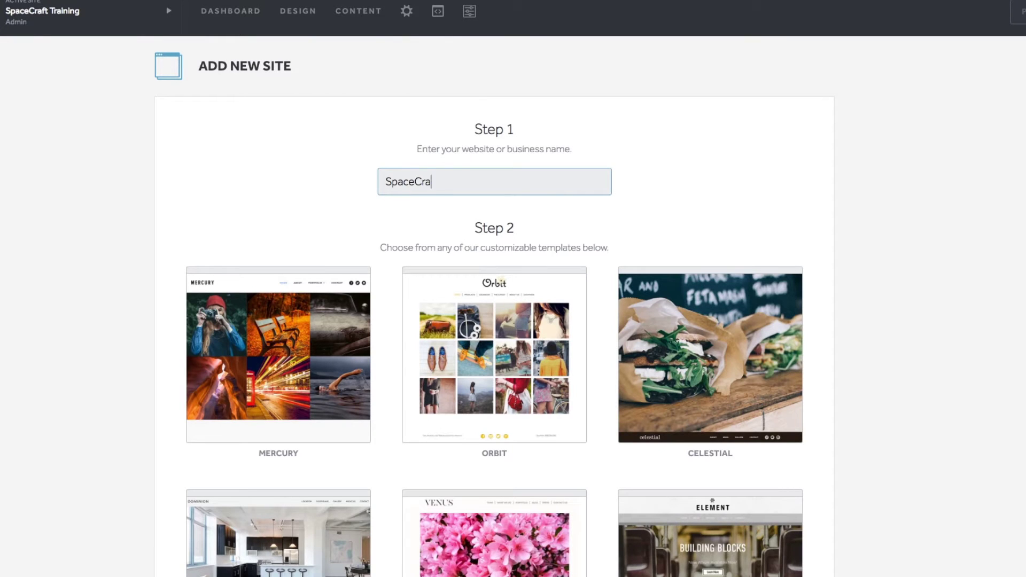
text(ft Training)
scroll(547, 377, down, 12)
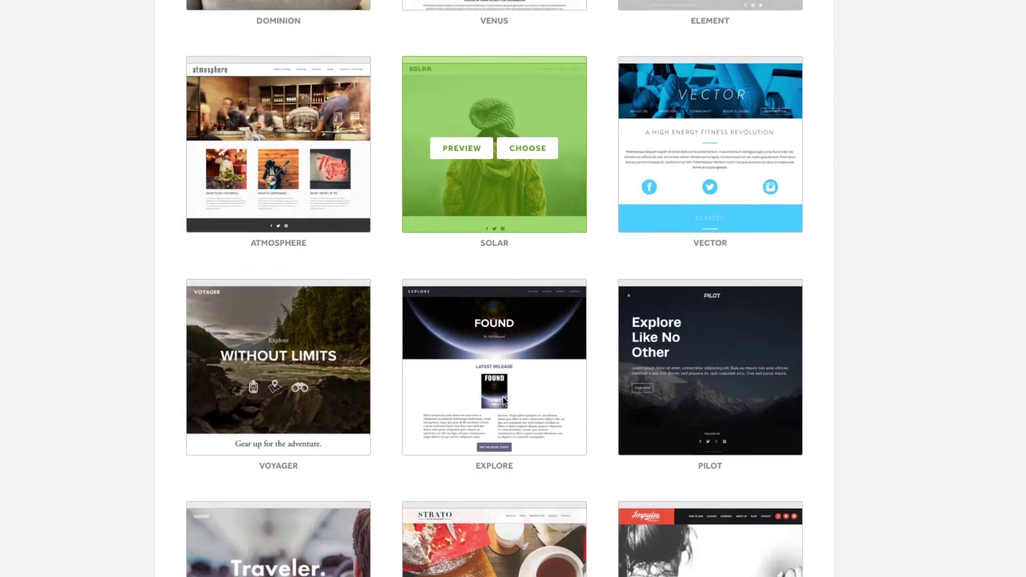
scroll(503, 401, down, 4)
click(519, 371)
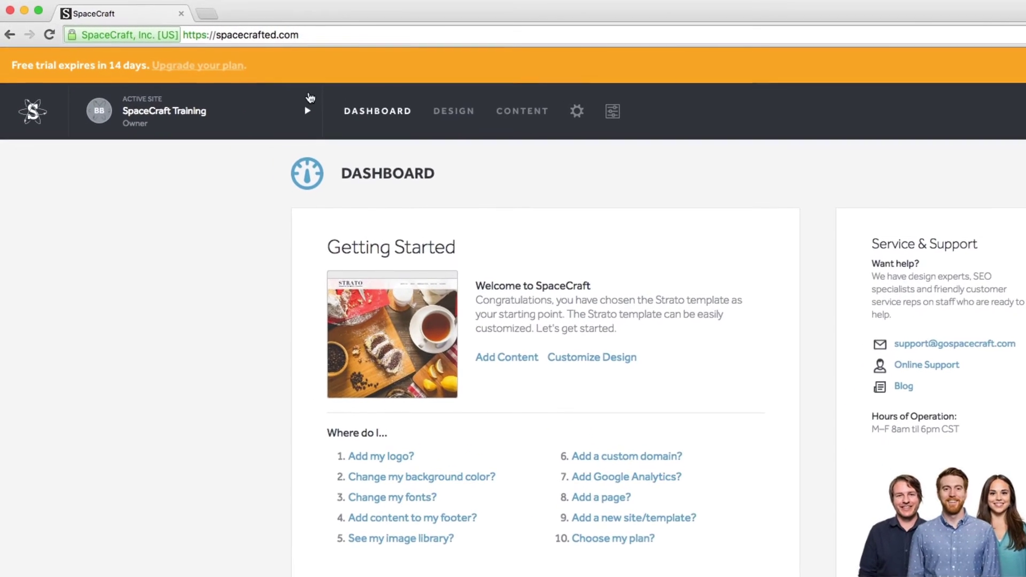
- Open account management and review the Subscriptions and Trial Websites tabs
click(309, 107)
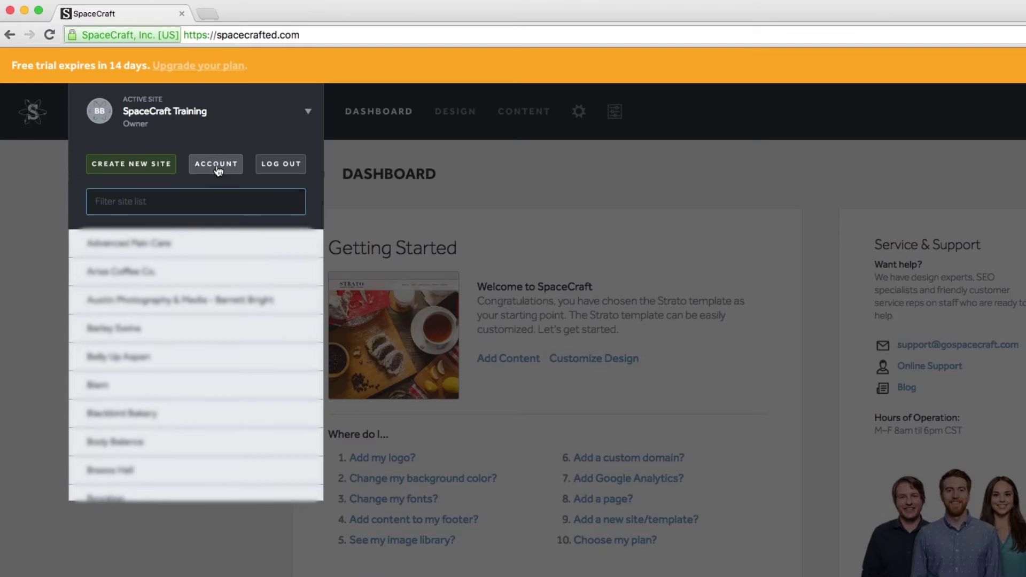
click(216, 167)
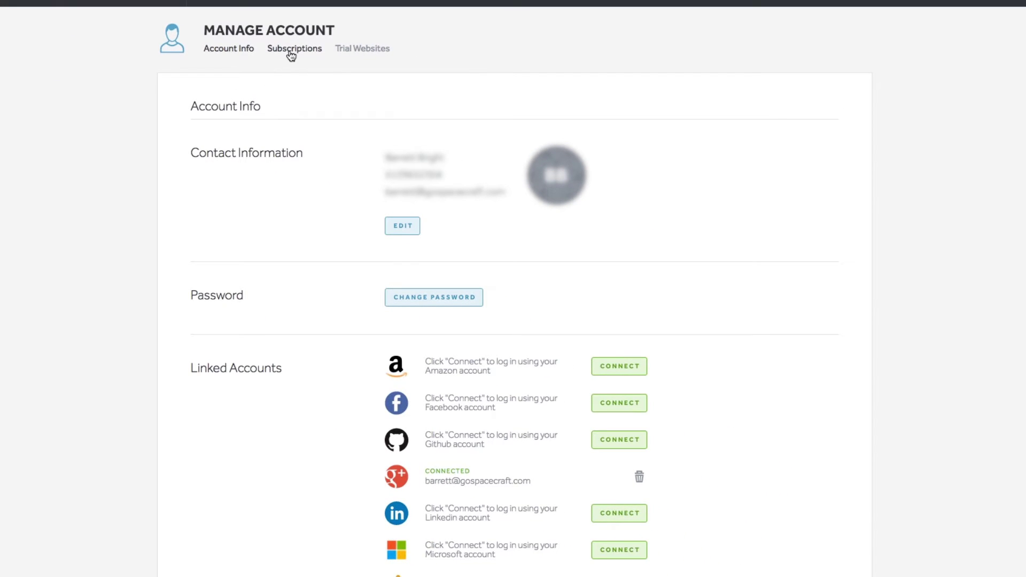
click(291, 53)
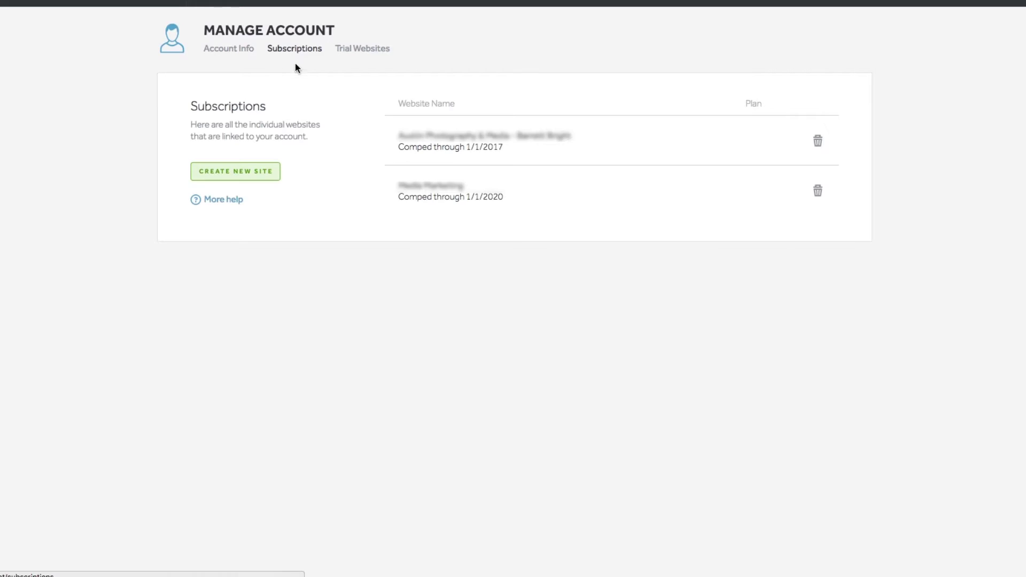
click(362, 50)
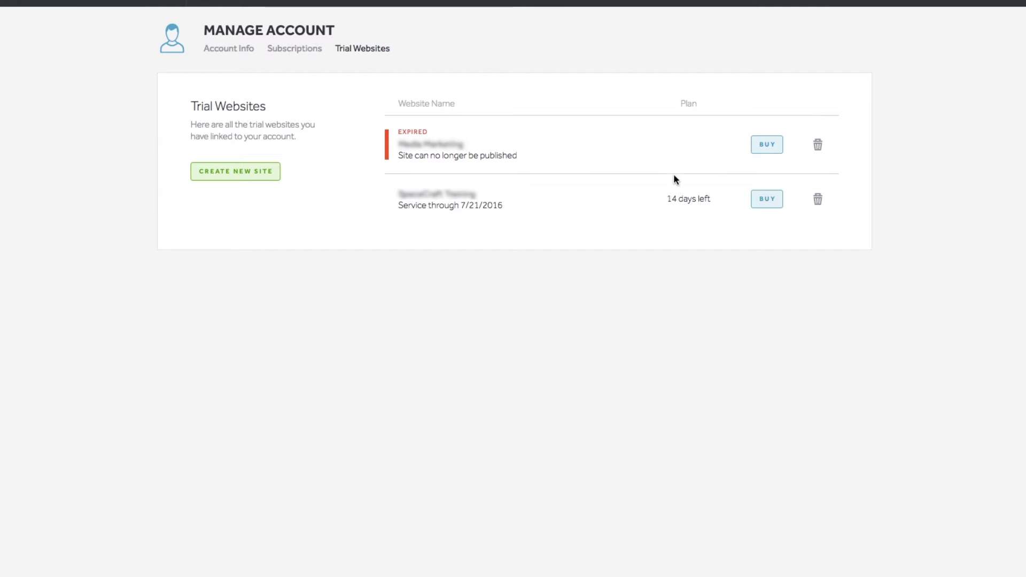
- View purchase plans for the second trial site, then cancel its deletion
click(768, 201)
click(814, 202)
drag(740, 200, 740, 201)
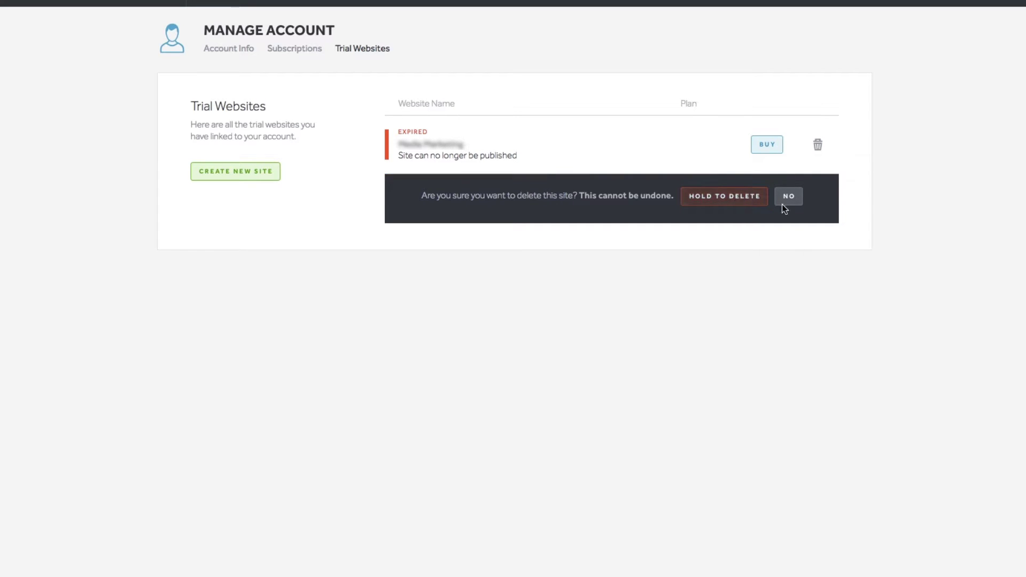
click(786, 203)
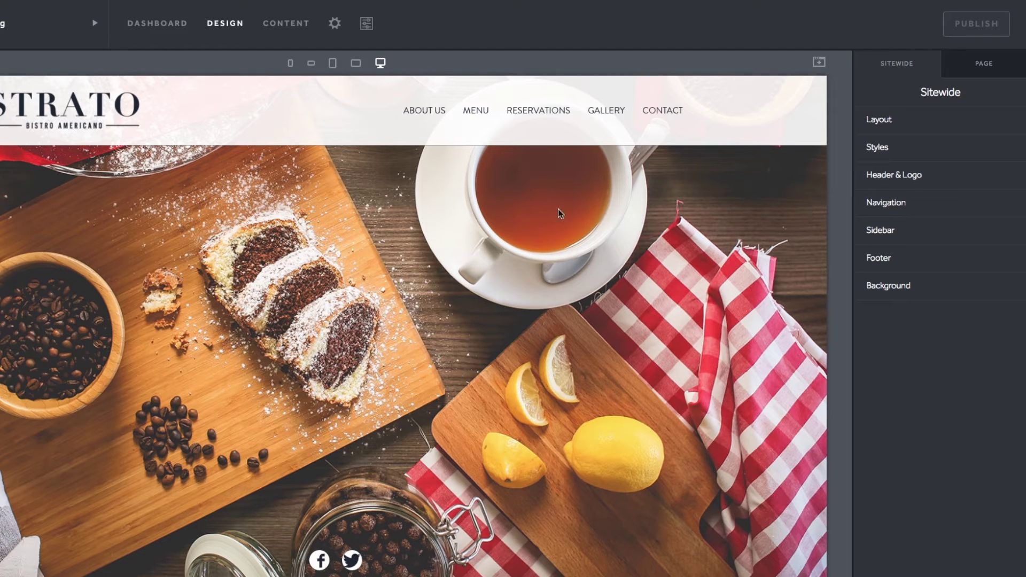
- Reload the site in the design editor to reach the About Us page
key(super+r)
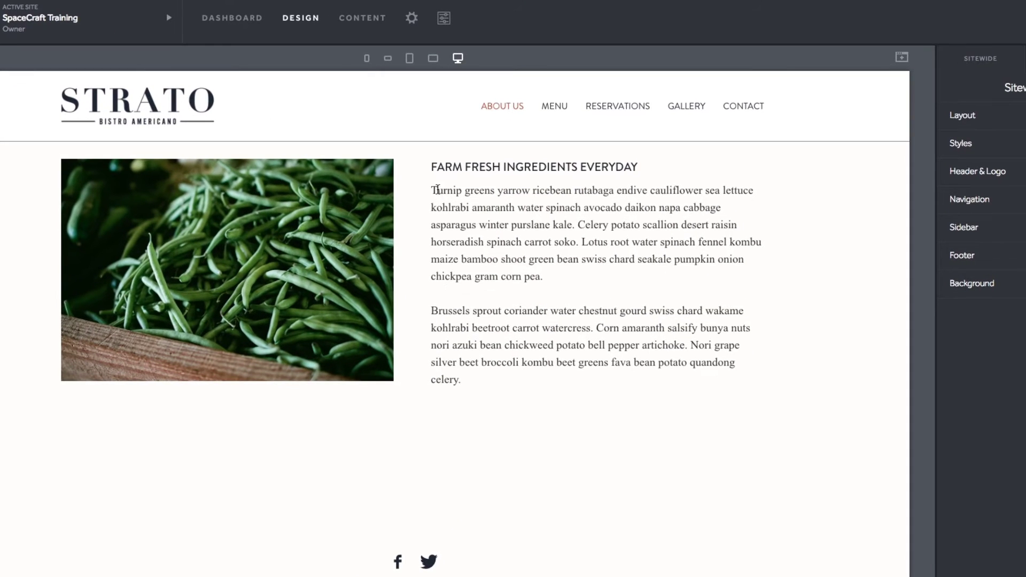
- Replace the opening words with 'Really green turnips' and make 'turnips' bold italic
click(431, 192)
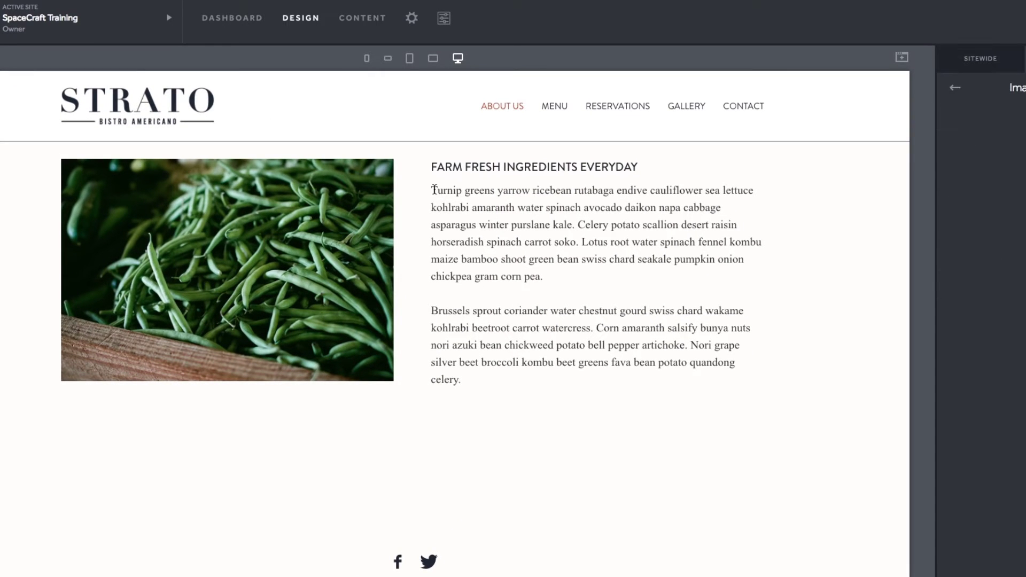
mouse_move(434, 190)
mouse_down()
mouse_move(522, 190)
mouse_move(425, 191)
mouse_up()
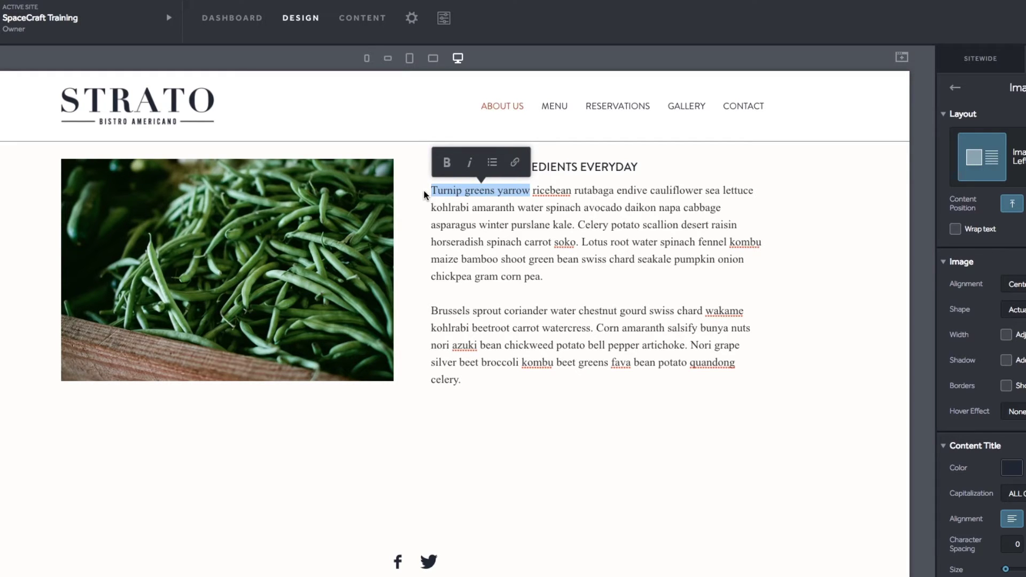
text(Really )
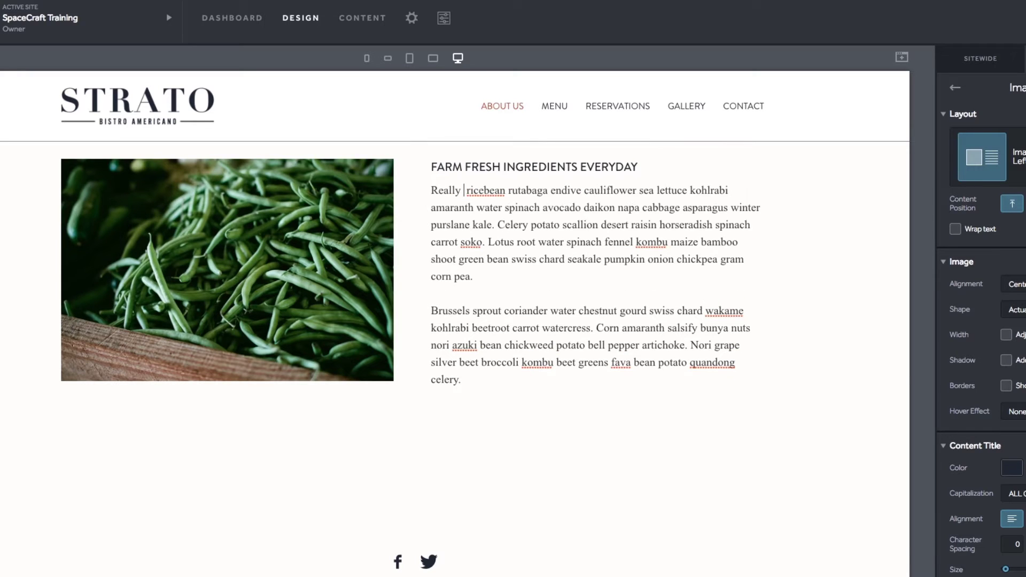
text(green turn)
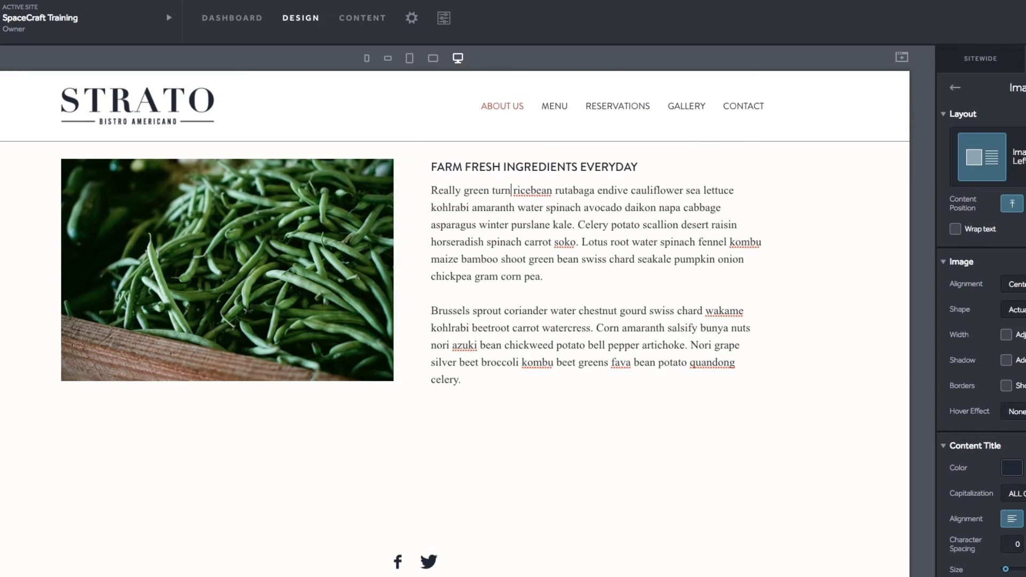
text(ips)
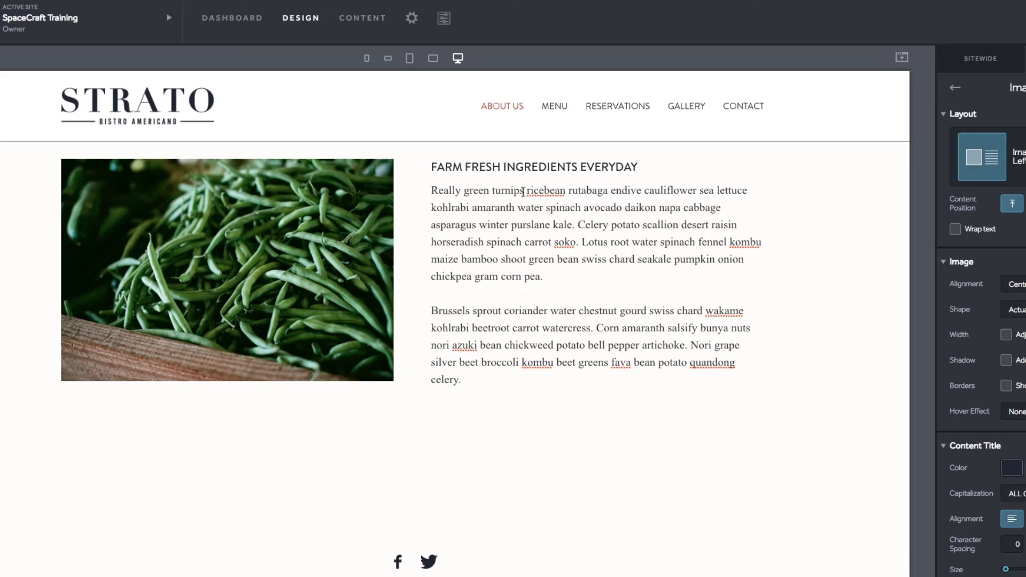
drag(525, 191, 492, 189)
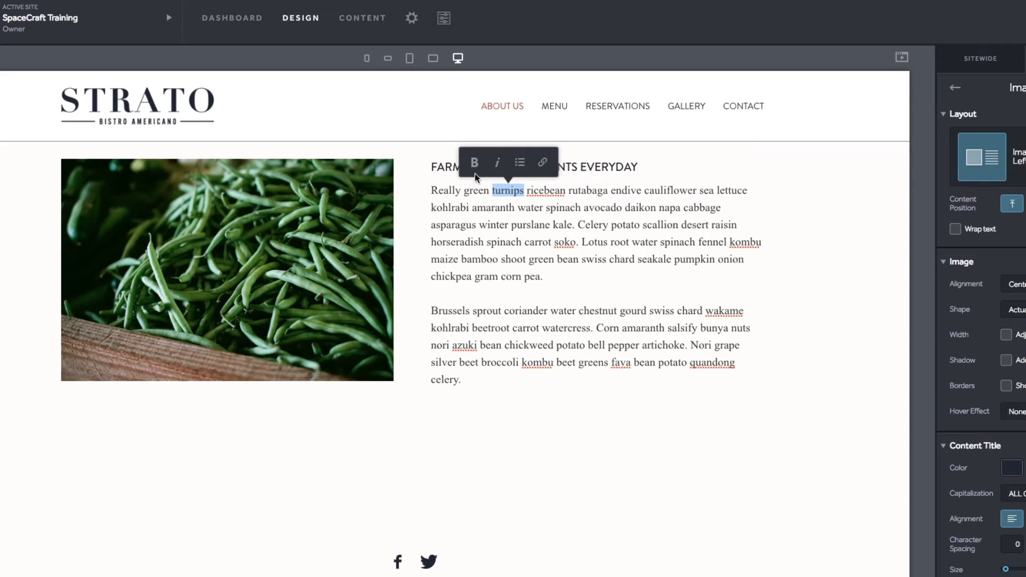
click(476, 167)
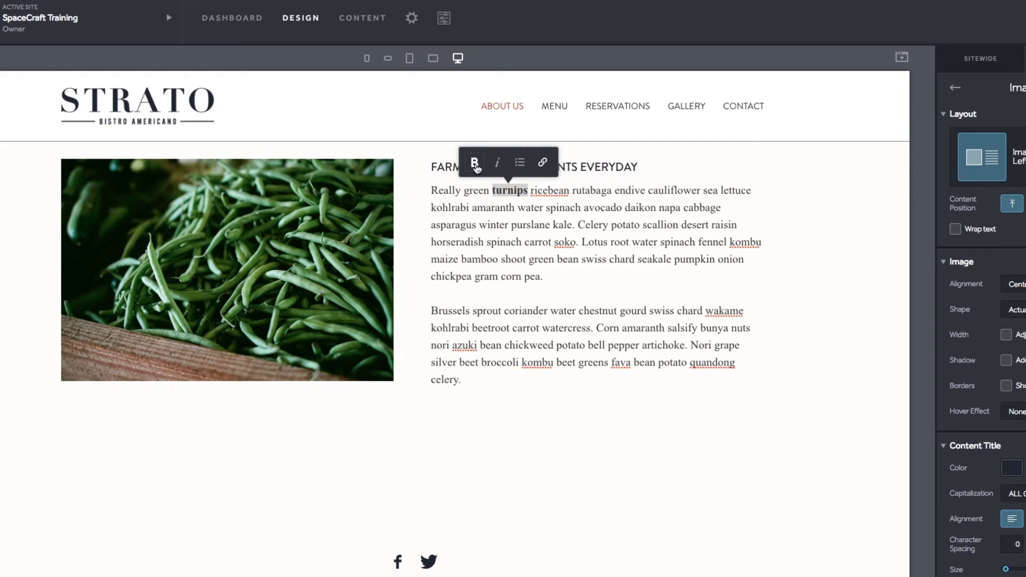
click(499, 168)
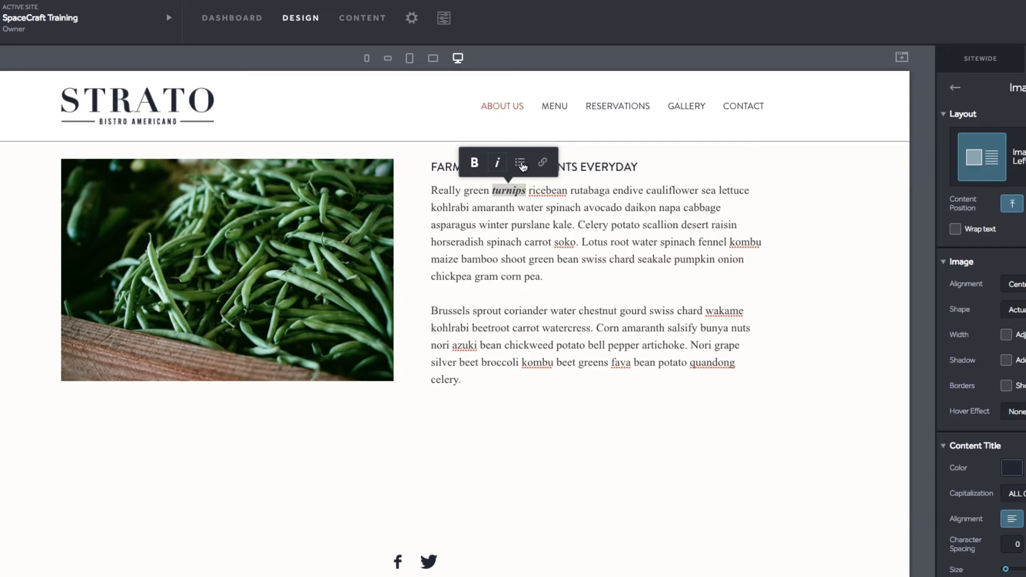
- Turn the first paragraph into a bulleted item, without adding a link
drag(551, 275, 430, 190)
click(609, 170)
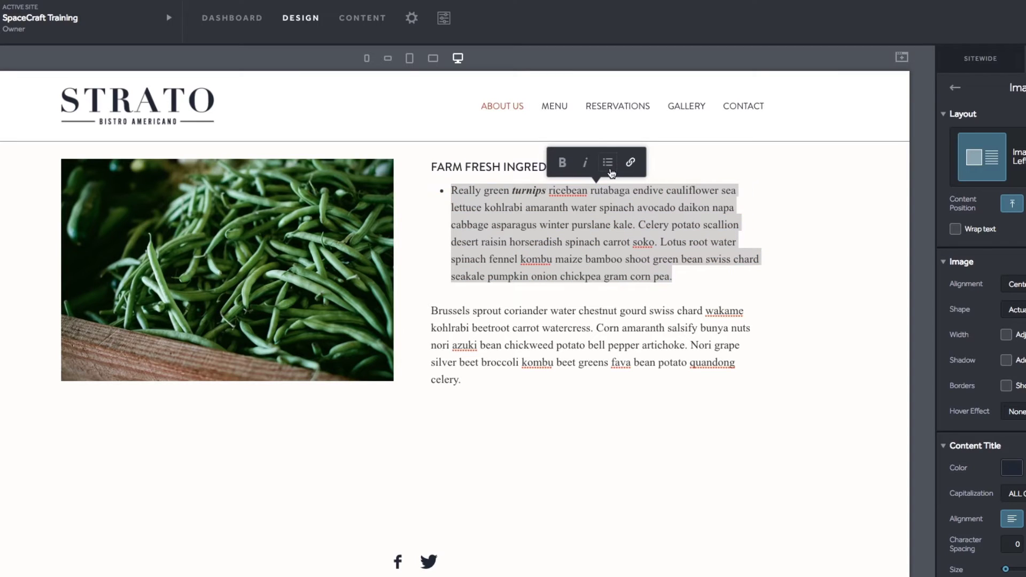
click(631, 166)
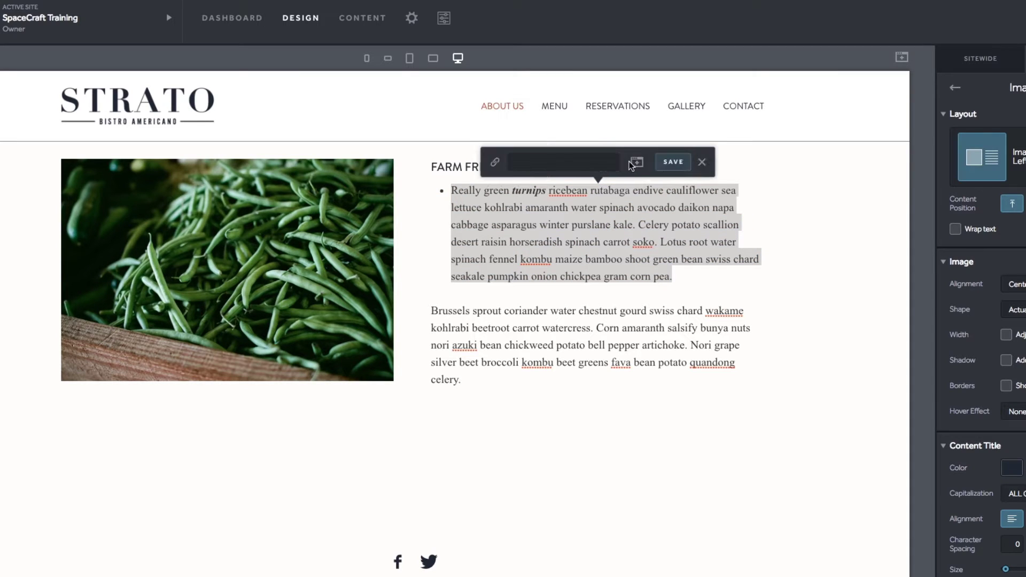
click(701, 163)
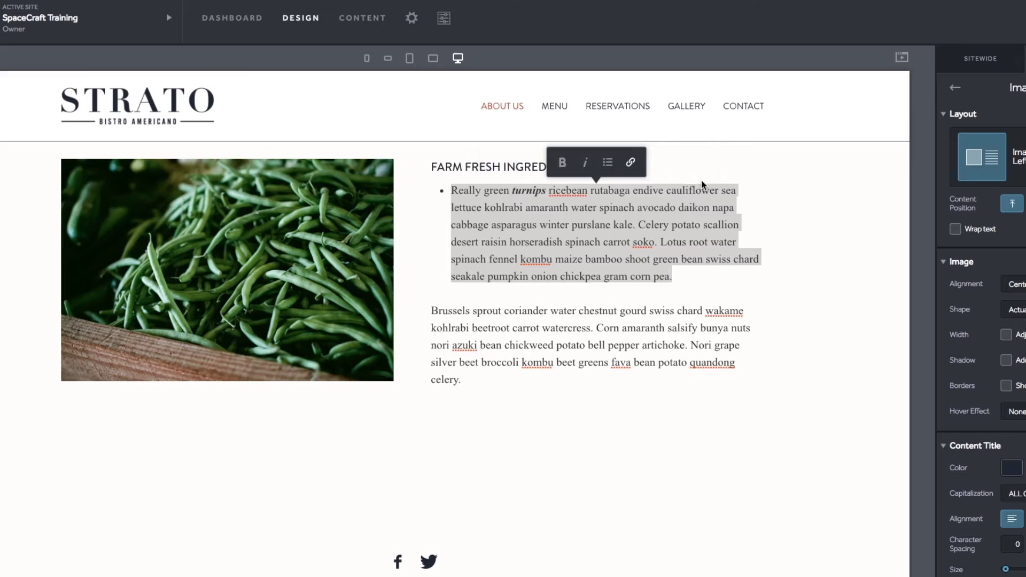
click(786, 284)
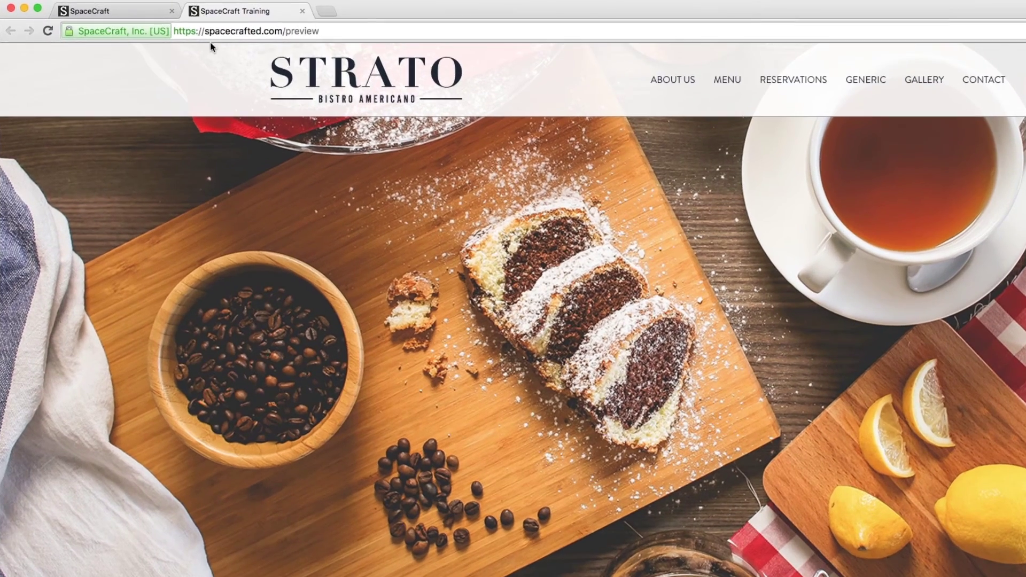
- Back in the editor, preview About Us at tablet portrait, then phone portrait size
click(136, 10)
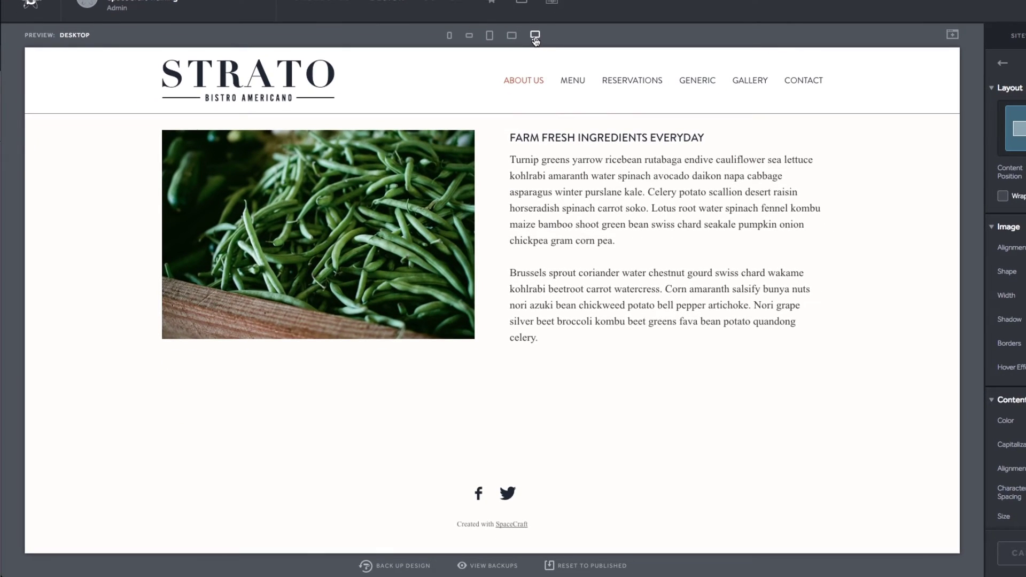
click(489, 35)
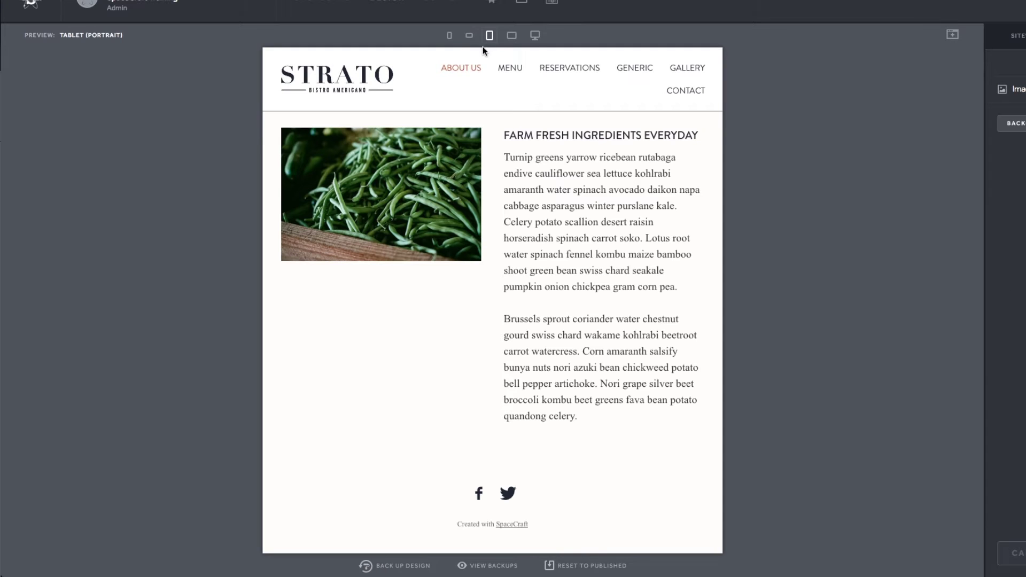
click(450, 36)
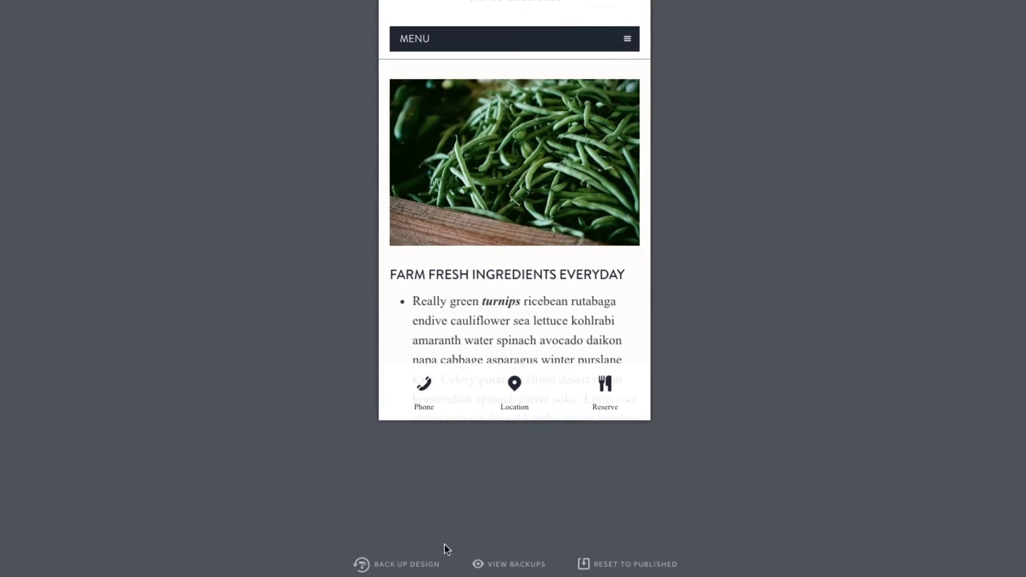
- Check design backups, cancel the reset to published design, and switch to desktop preview
click(408, 565)
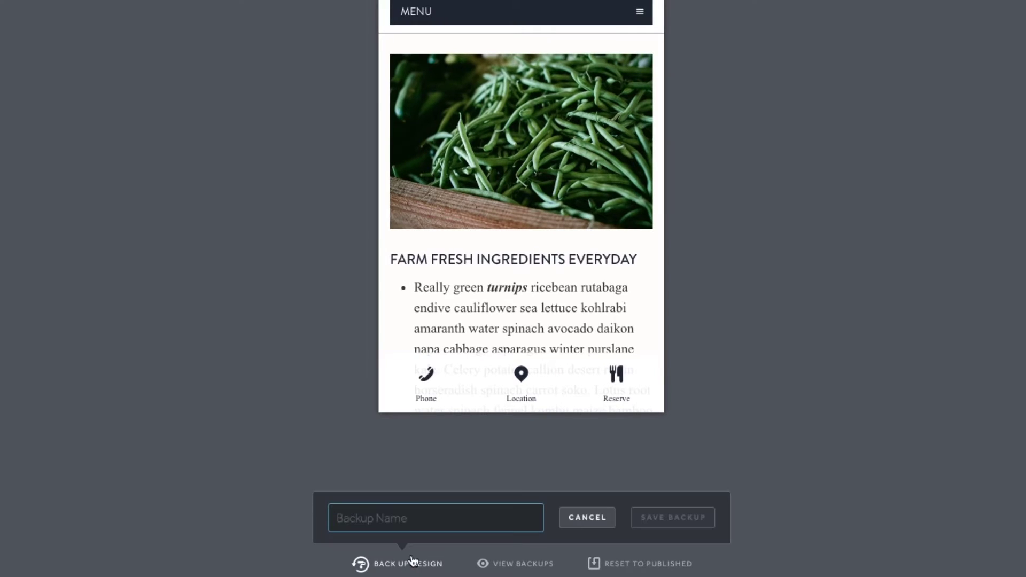
click(516, 565)
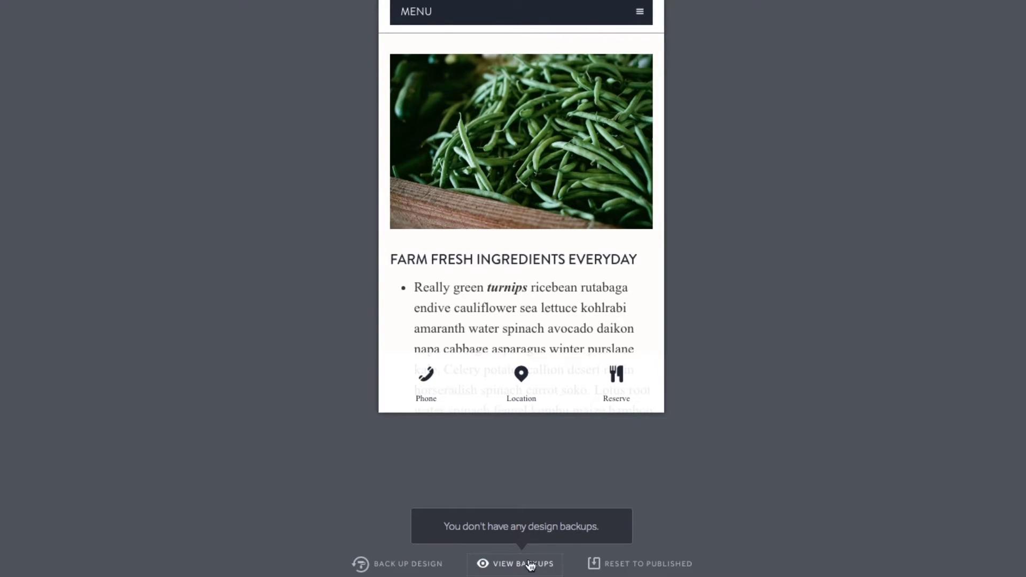
click(640, 566)
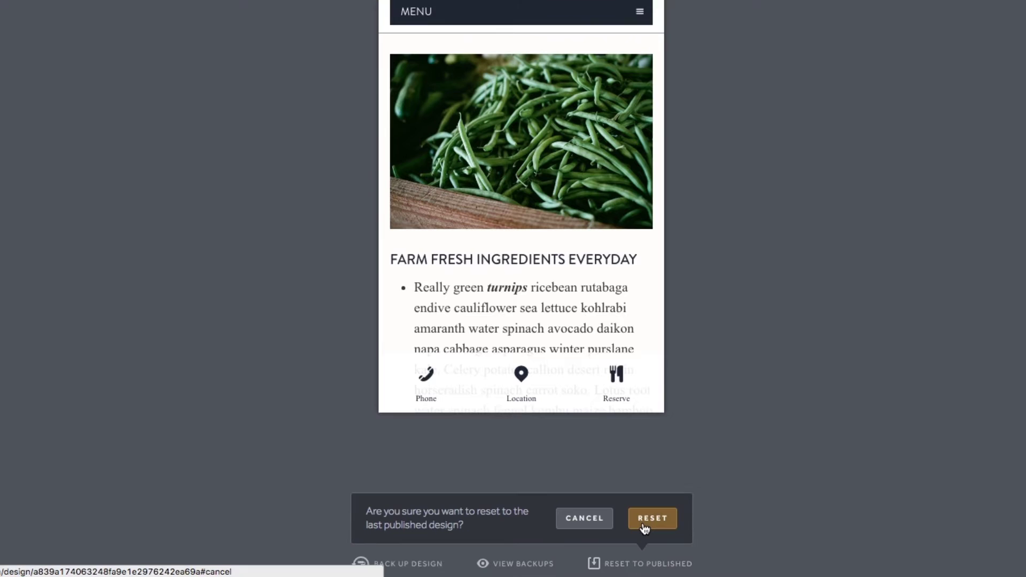
click(601, 528)
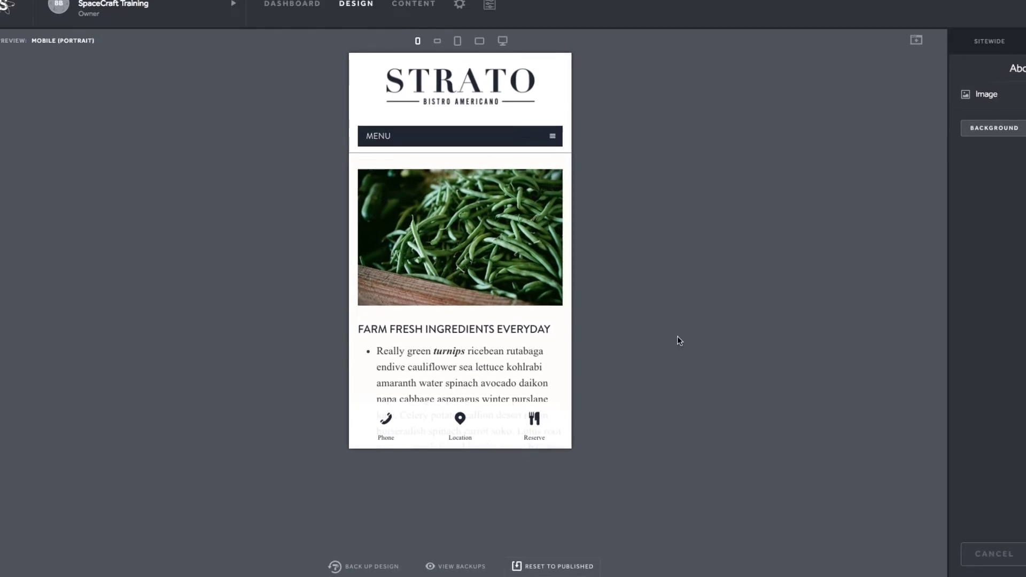
click(477, 94)
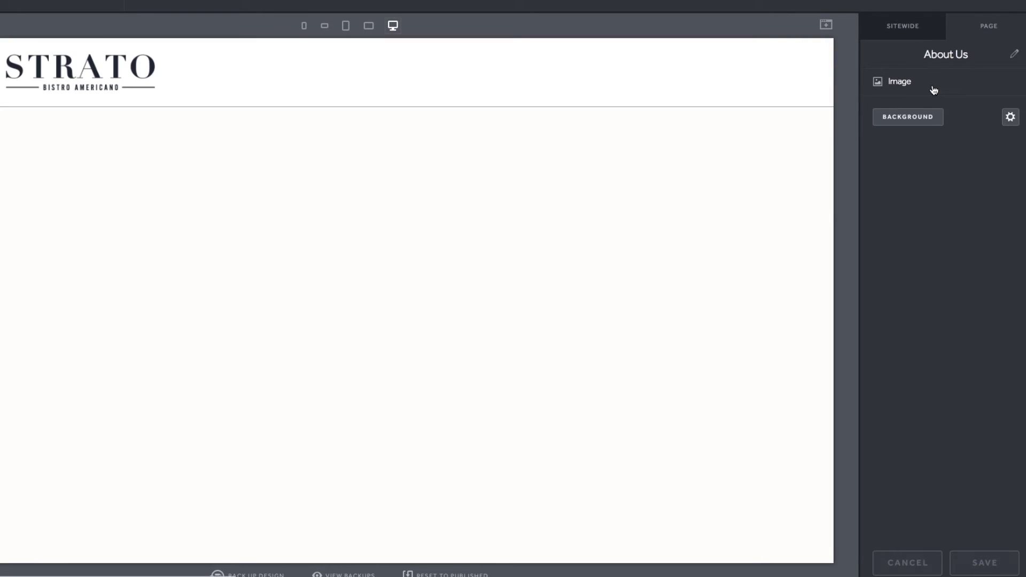
- Set the Image section layout to Image to the Right of Text and save
click(936, 100)
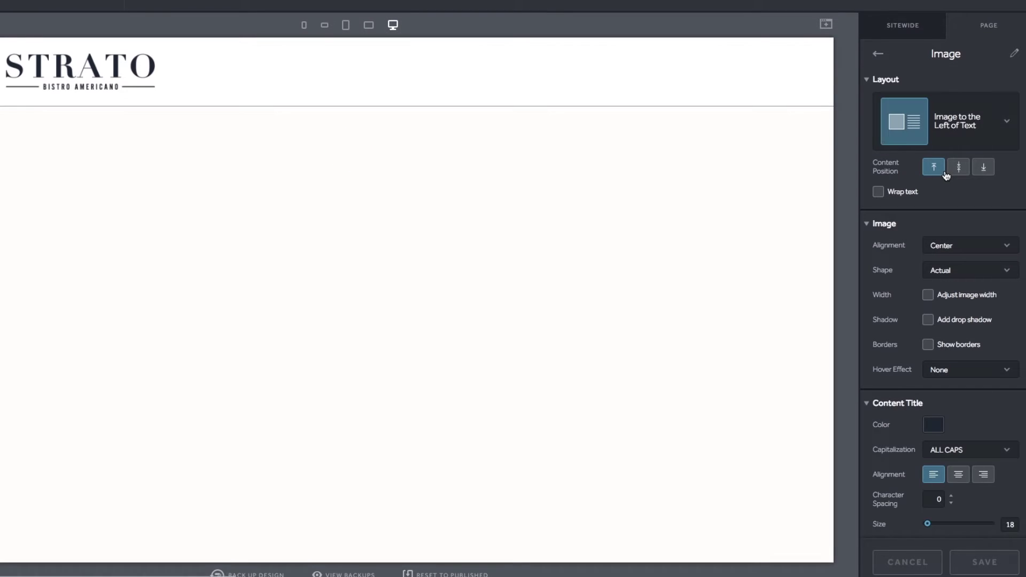
click(973, 130)
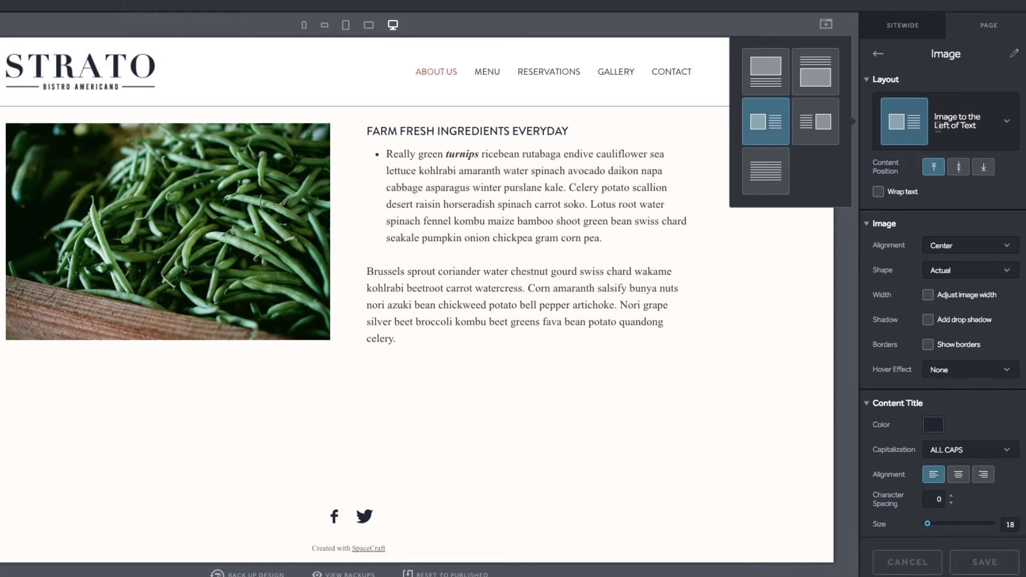
click(815, 121)
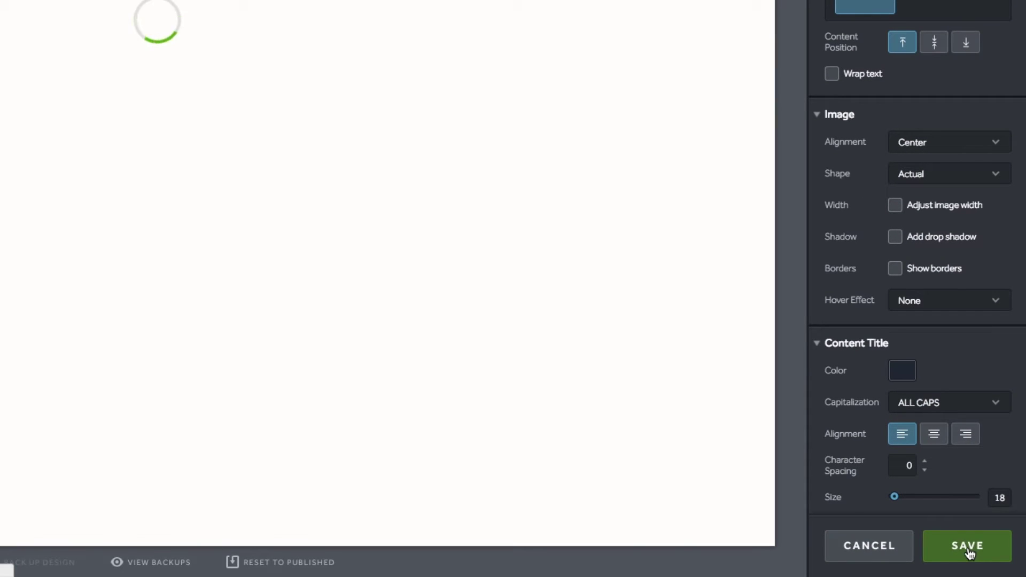
click(971, 552)
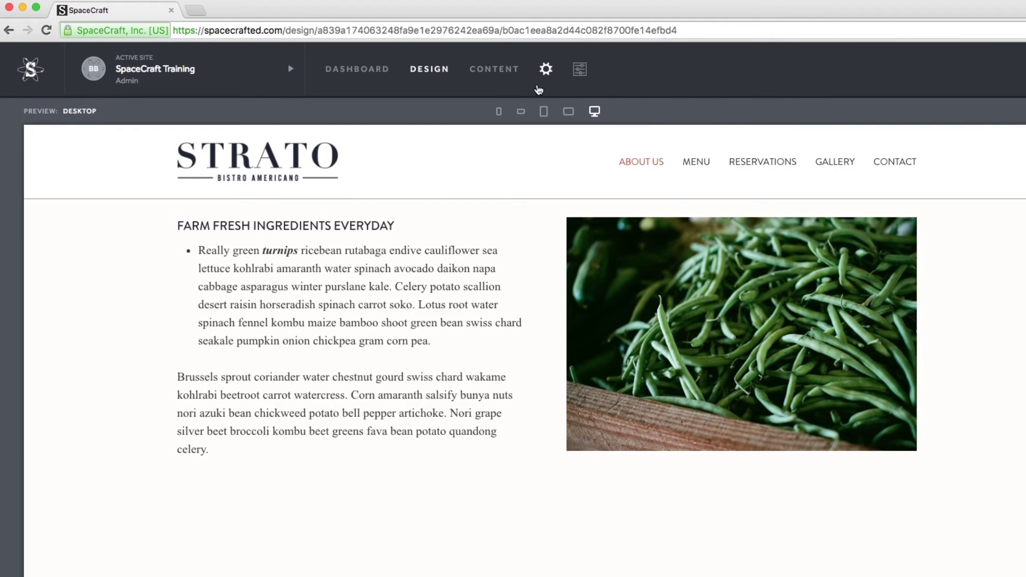
click(546, 70)
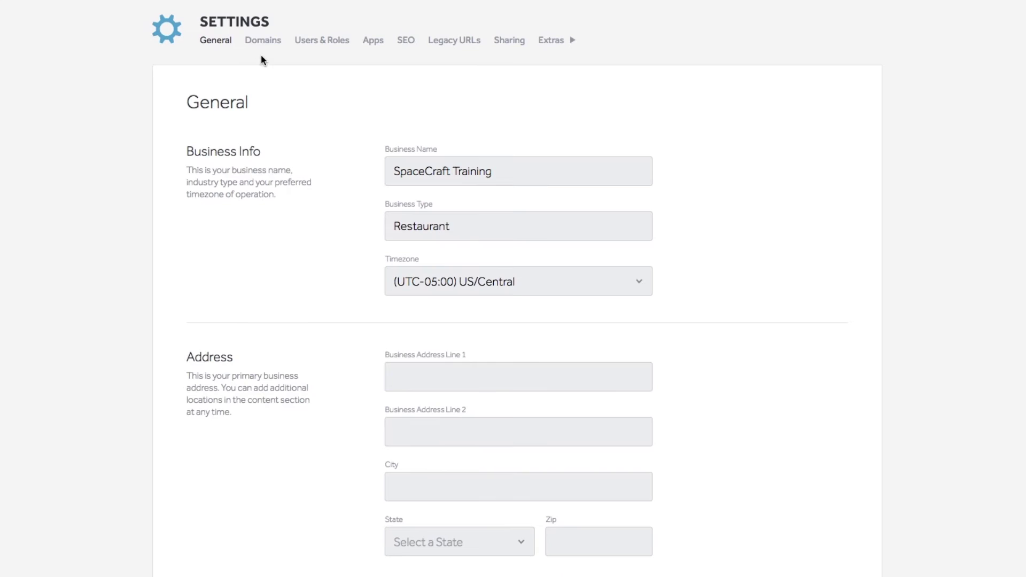
click(262, 43)
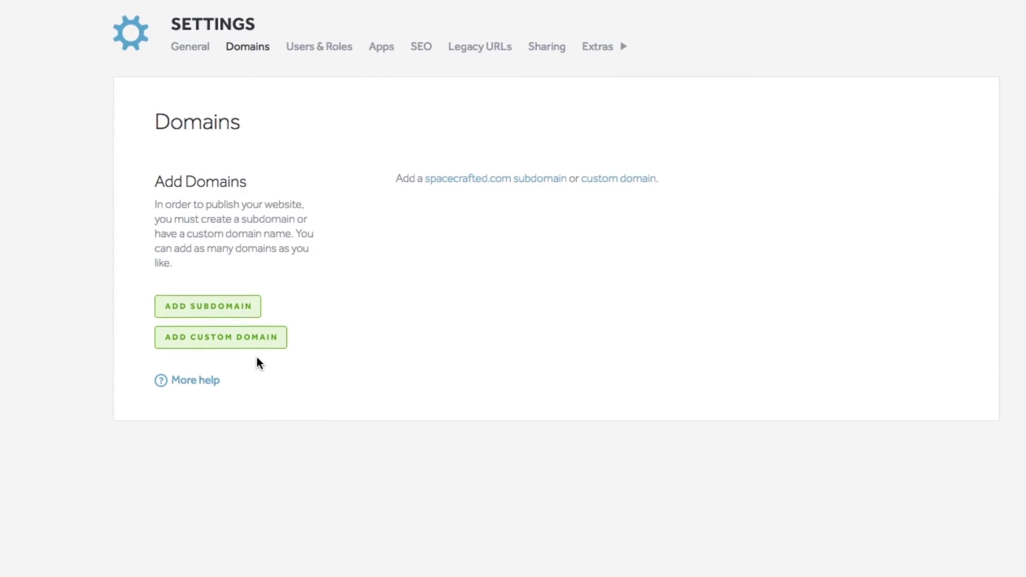
click(220, 347)
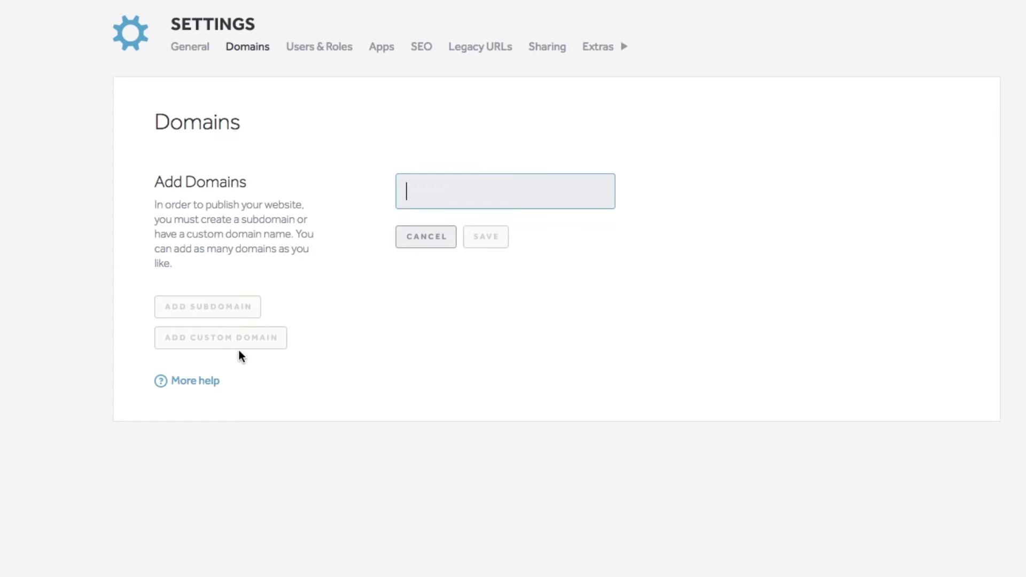
text(domain1.com)
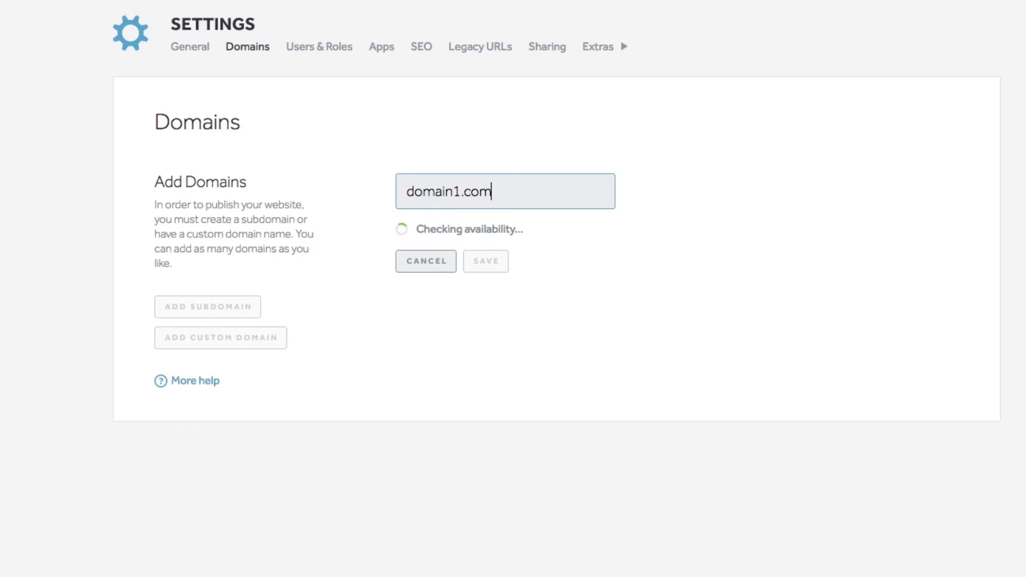
click(487, 262)
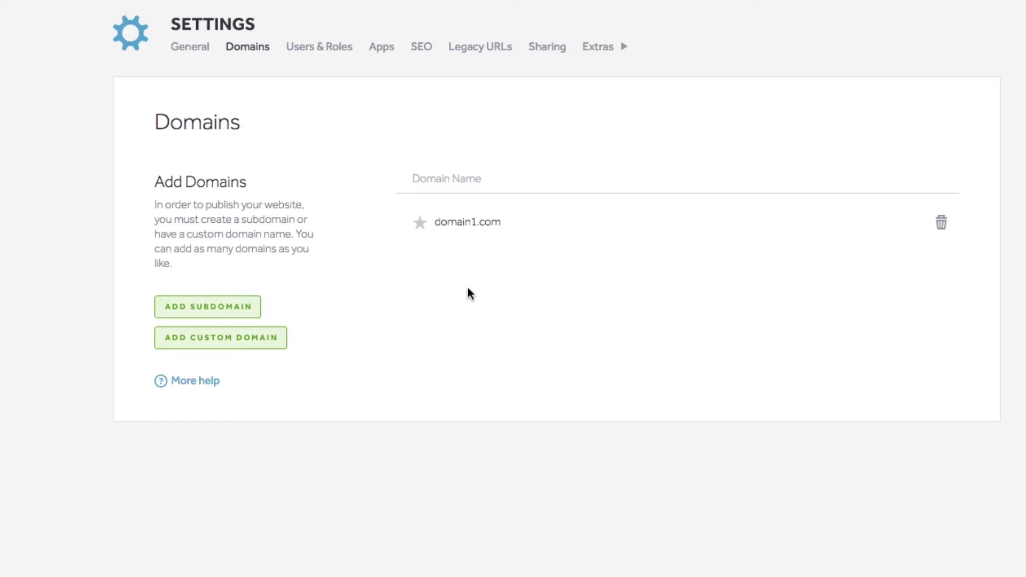
click(220, 347)
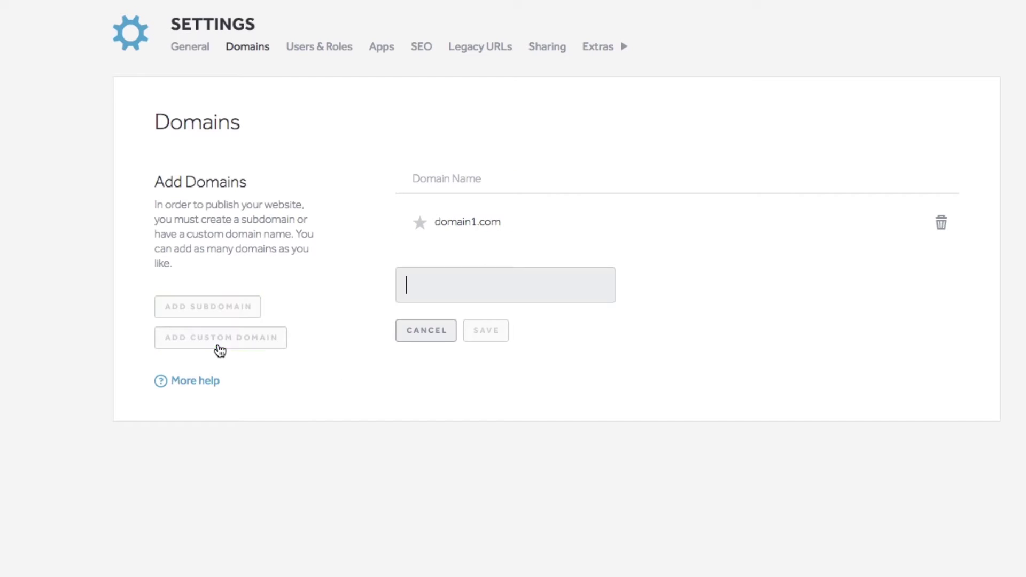
text(ww)
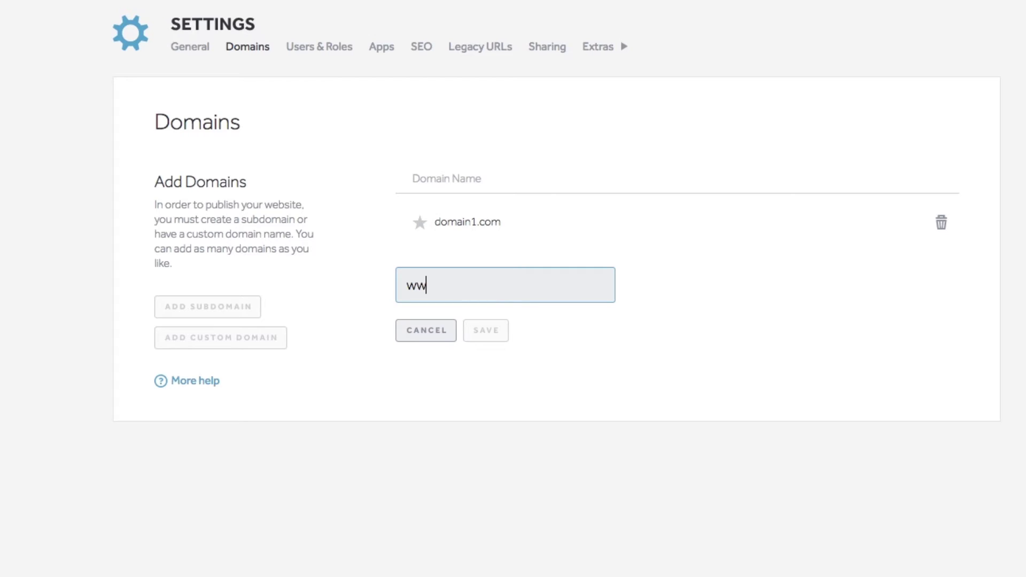
text(w.domain1.com)
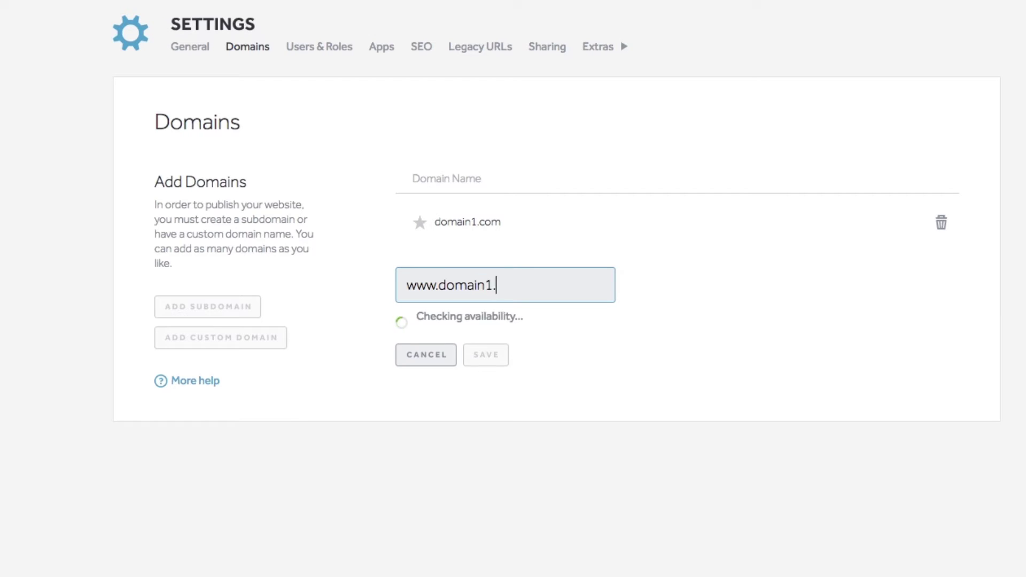
click(485, 356)
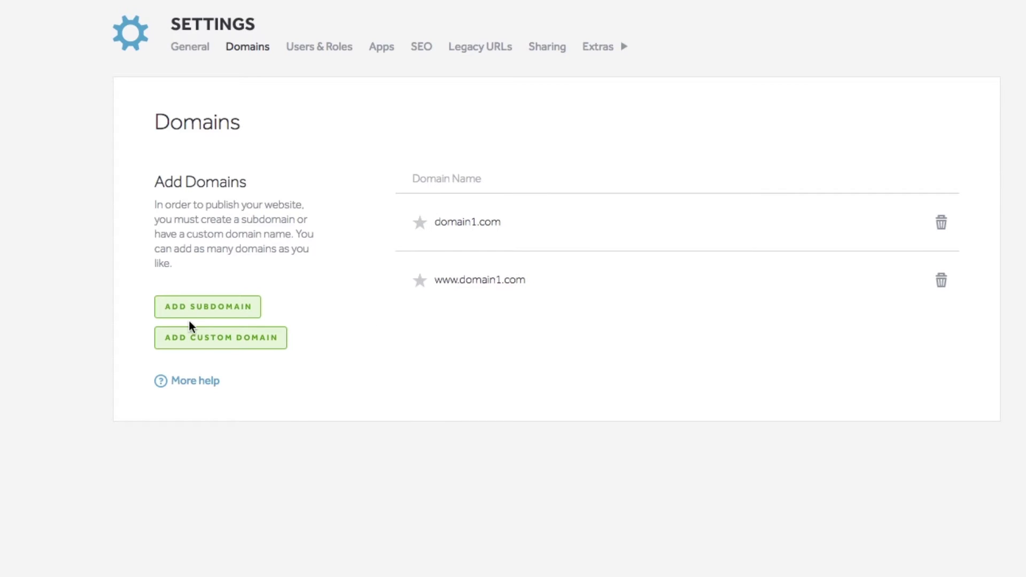
- Add subdomain domain1, star domain1.com as primary, and publish the site
click(220, 315)
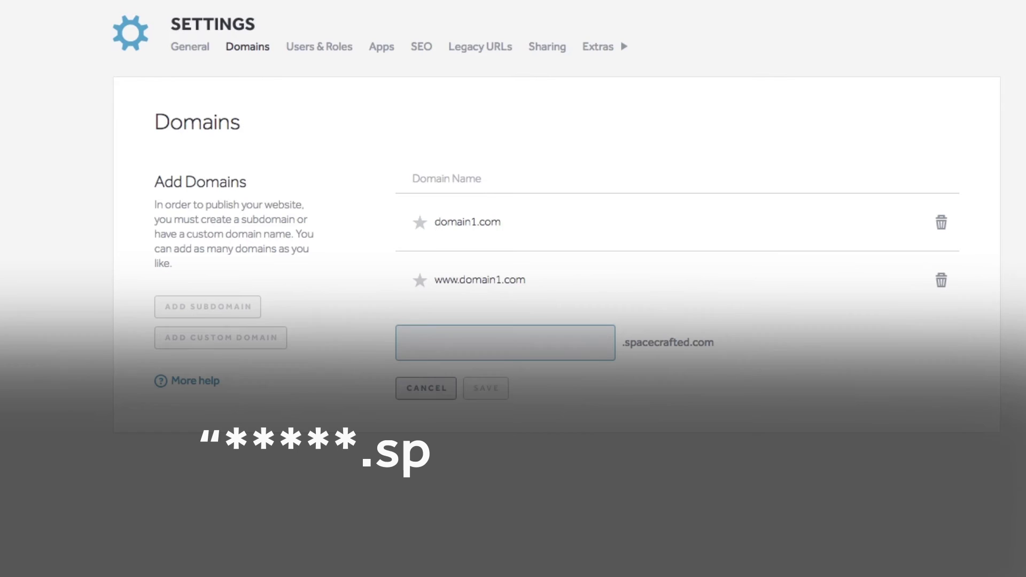
text(domain1)
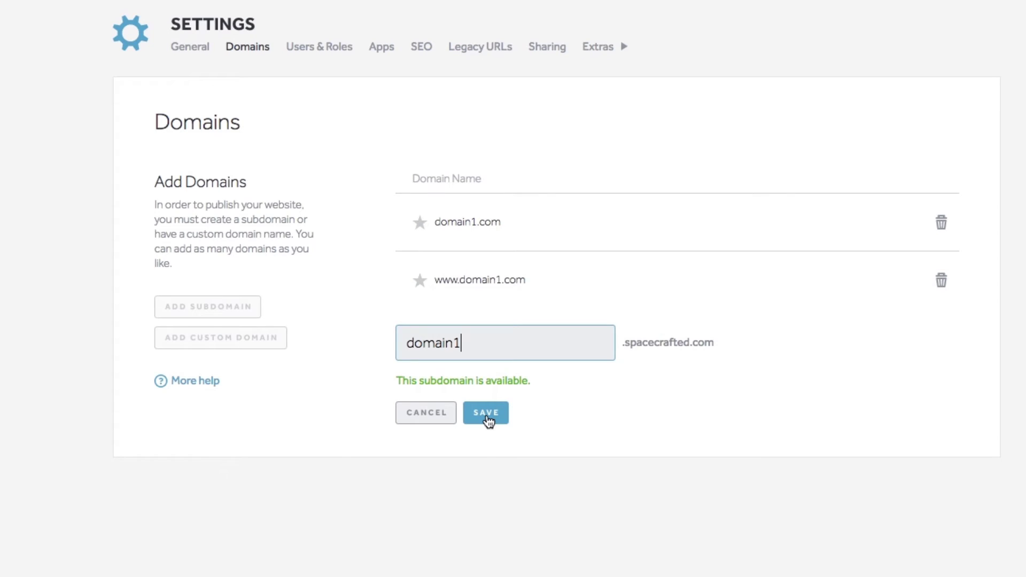
click(487, 416)
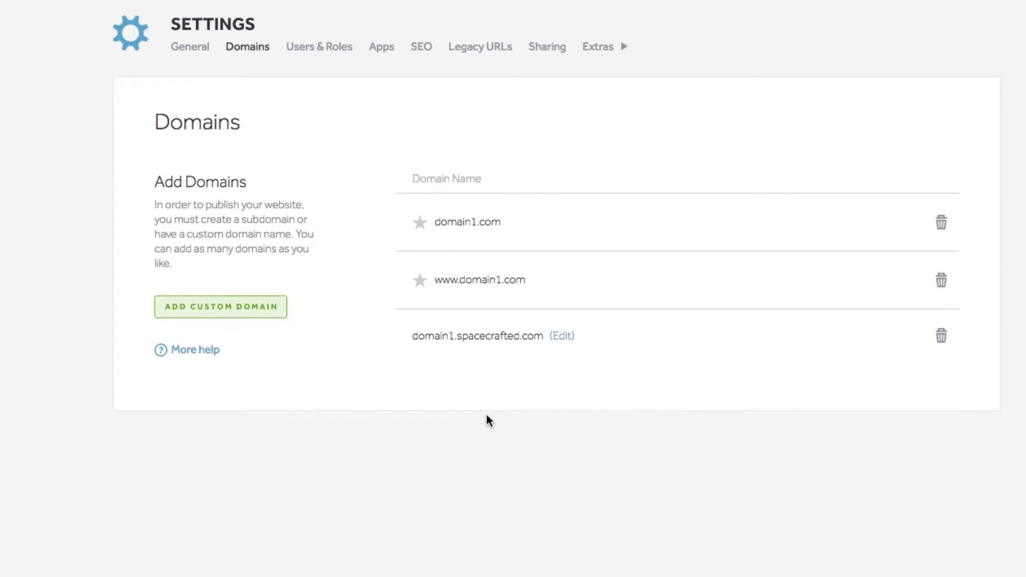
click(420, 227)
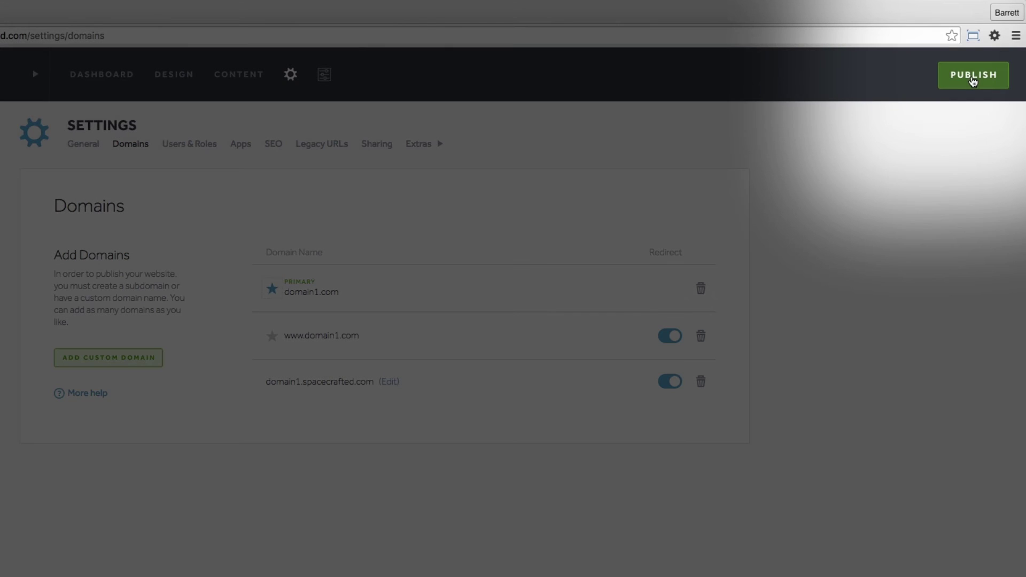
click(972, 80)
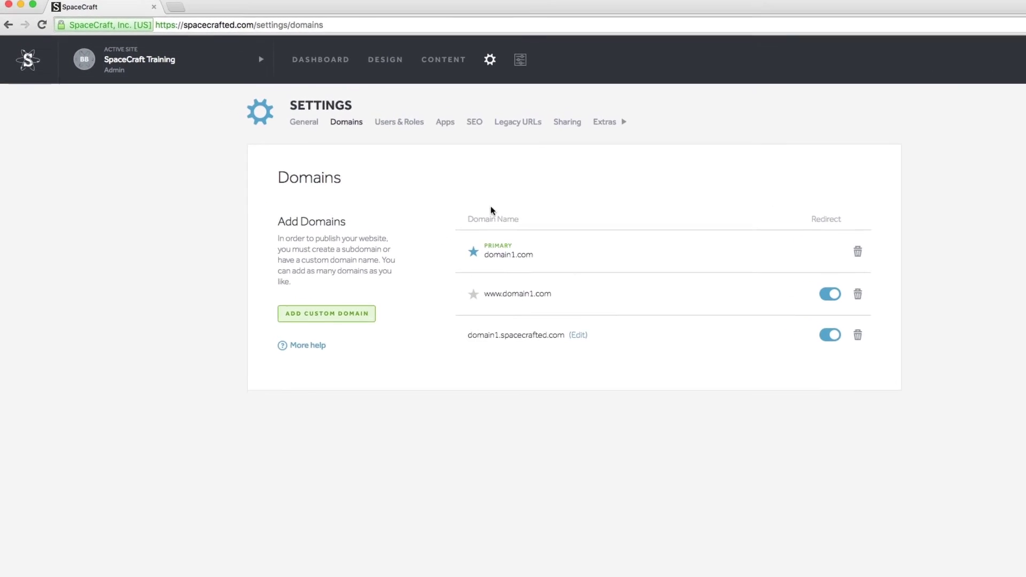
- Open the Pages list, preview the addable page types, and move Menu below Reservations
click(466, 60)
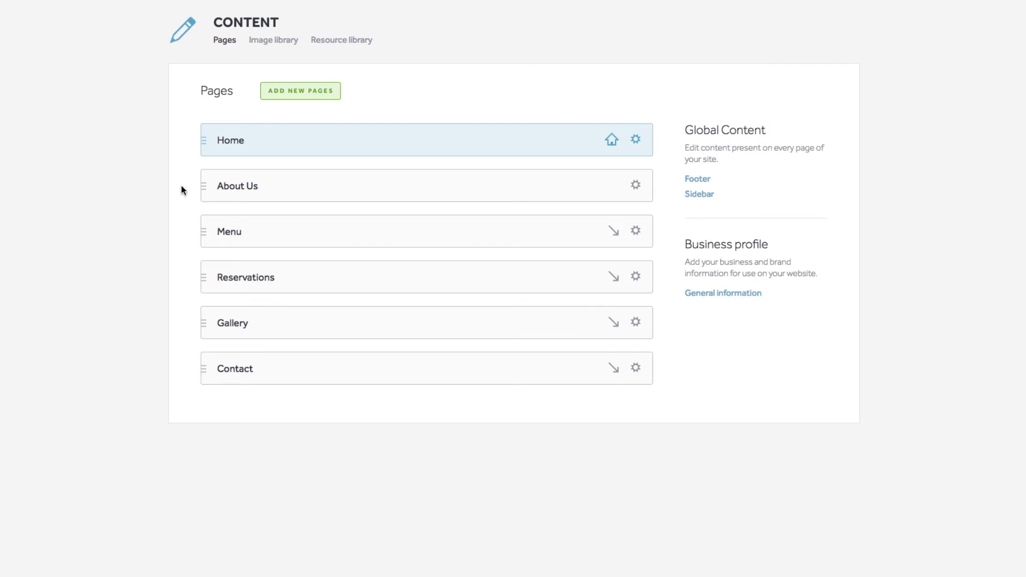
click(291, 91)
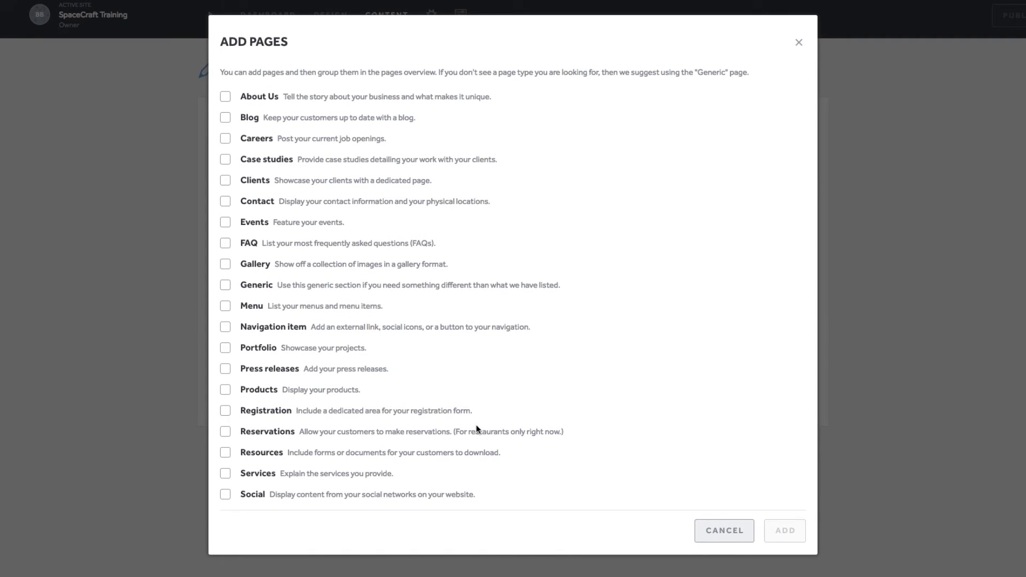
click(724, 531)
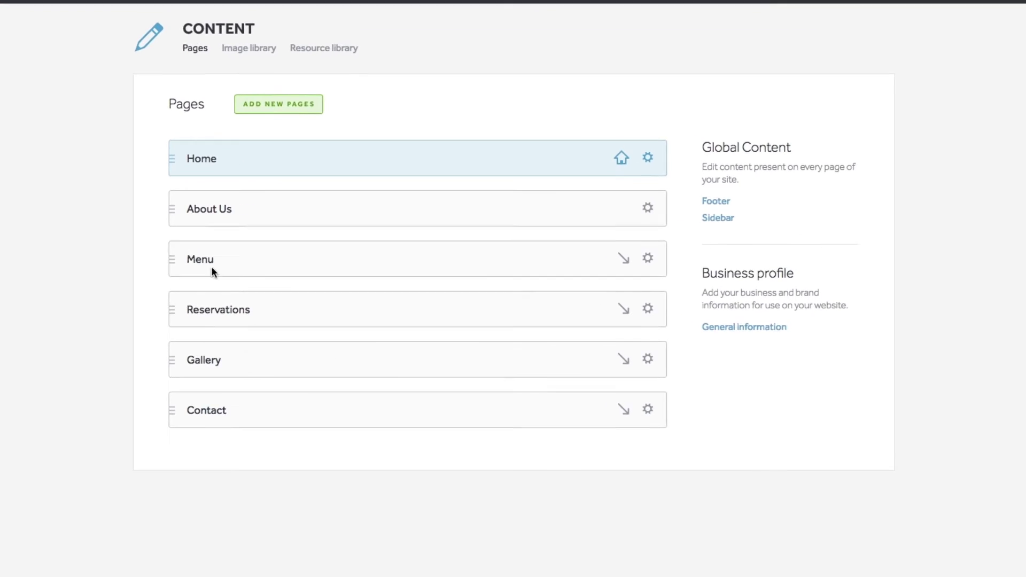
drag(205, 253, 169, 255)
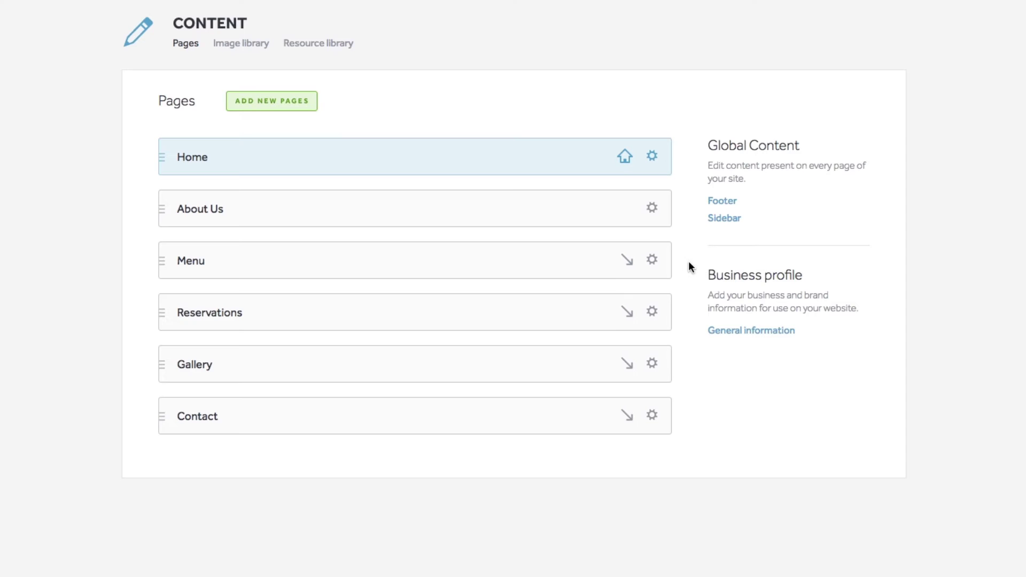
- Hide the Menu page from navigation and the site, and nest Reservations under it
click(653, 260)
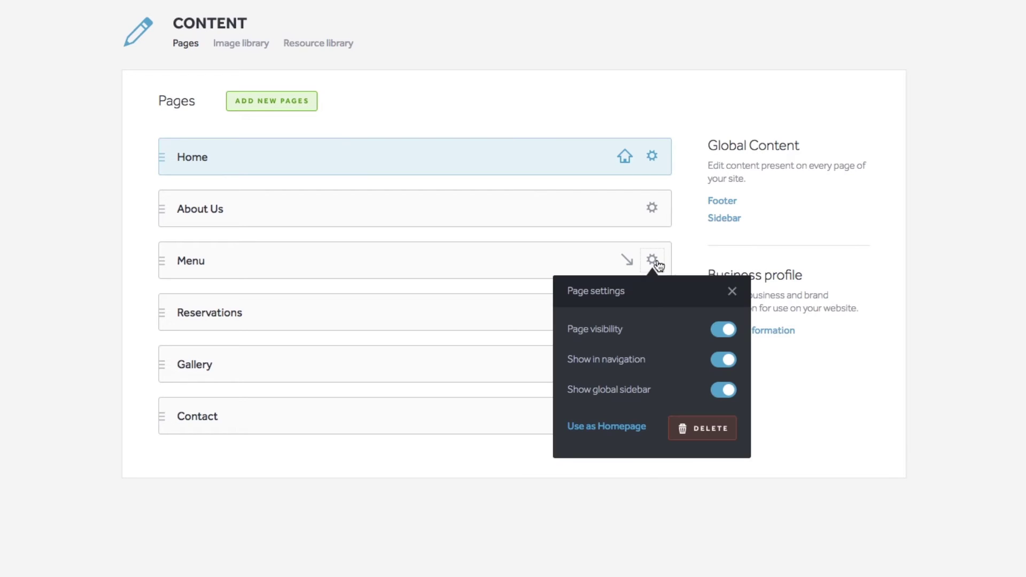
click(724, 359)
click(724, 330)
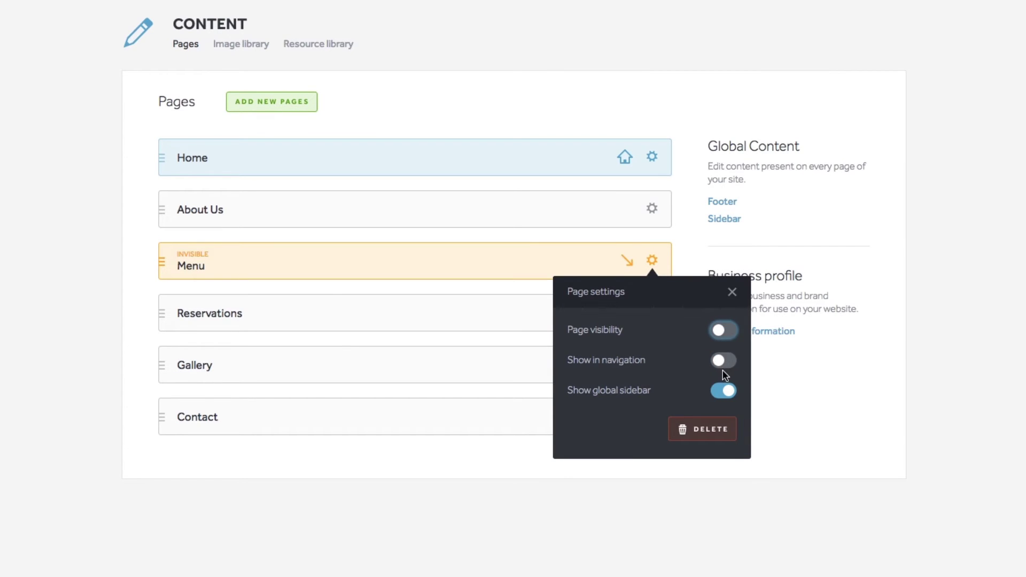
click(761, 372)
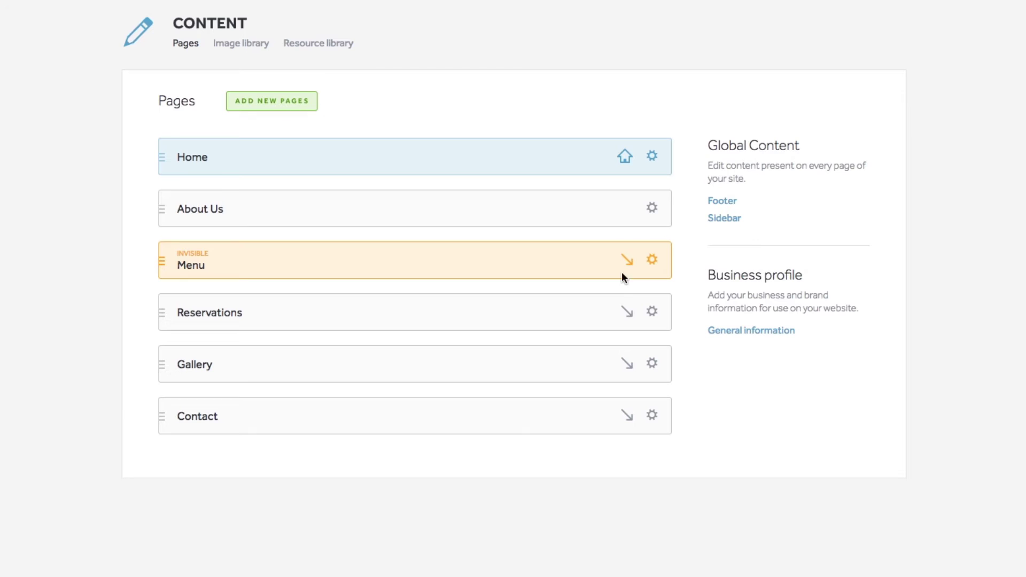
click(626, 312)
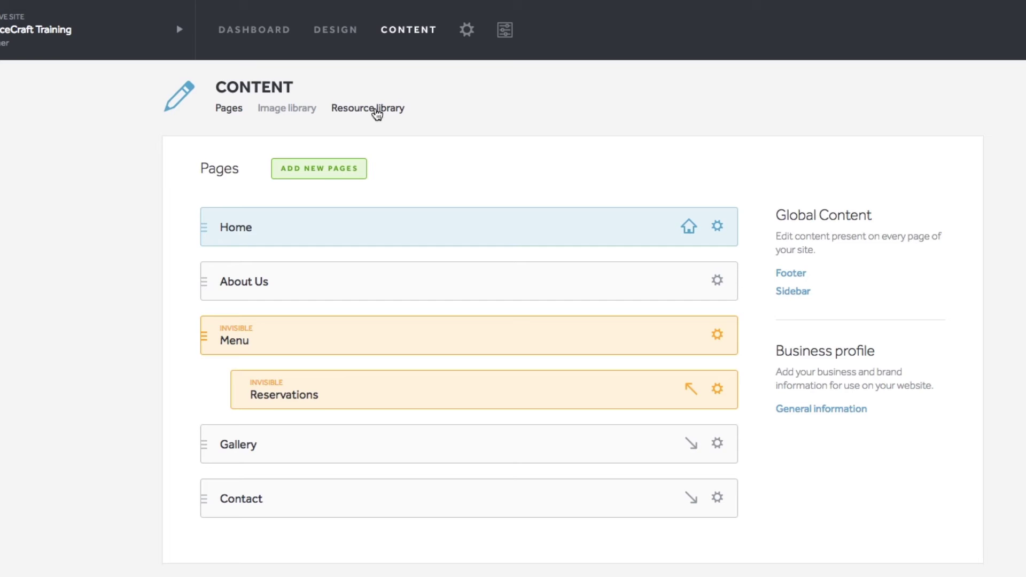
- In the Image library, select three images, then cancel their deletion
click(260, 110)
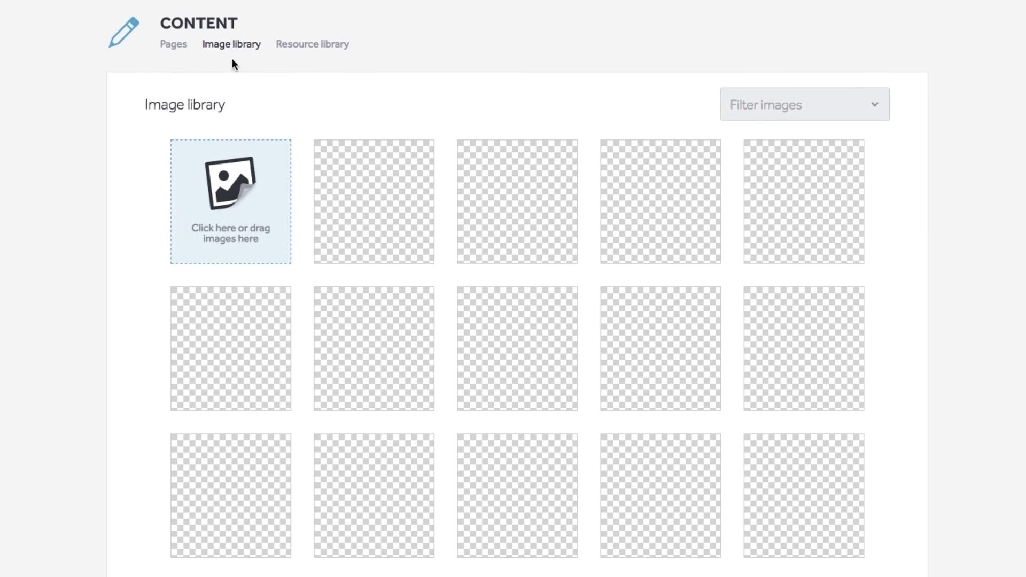
mouse_move(367, 158)
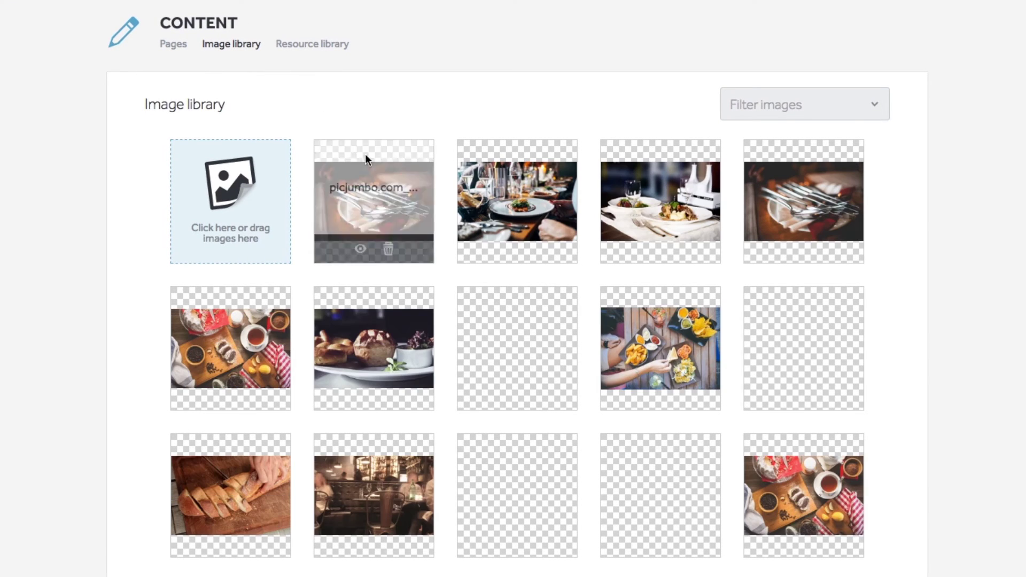
click(378, 209)
click(536, 210)
click(657, 211)
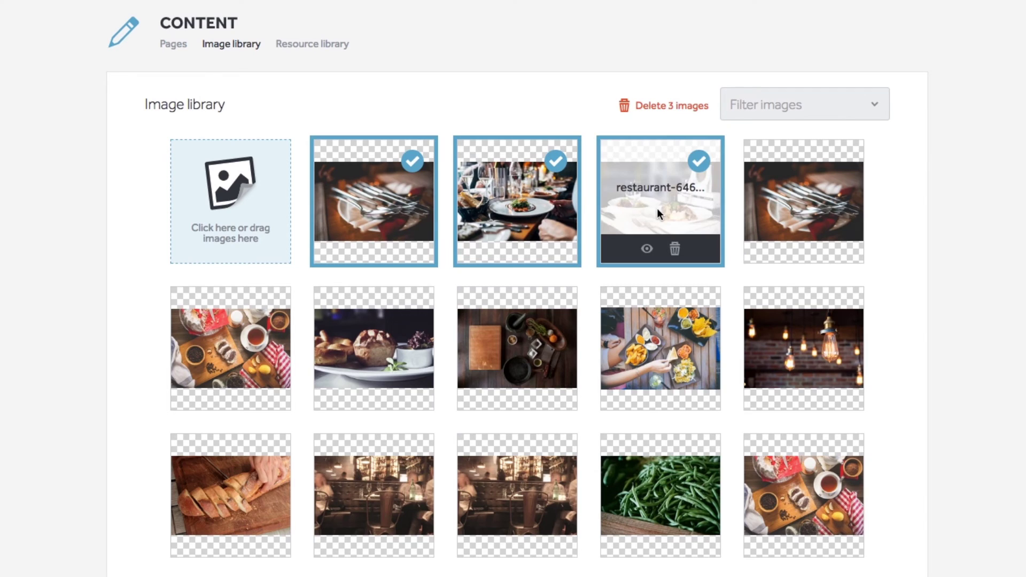
click(667, 106)
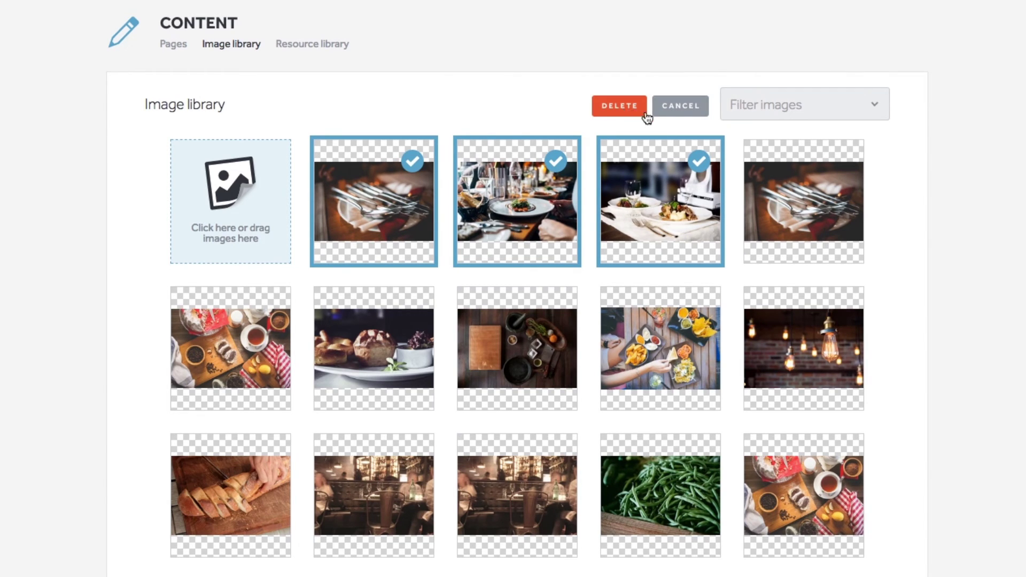
click(677, 110)
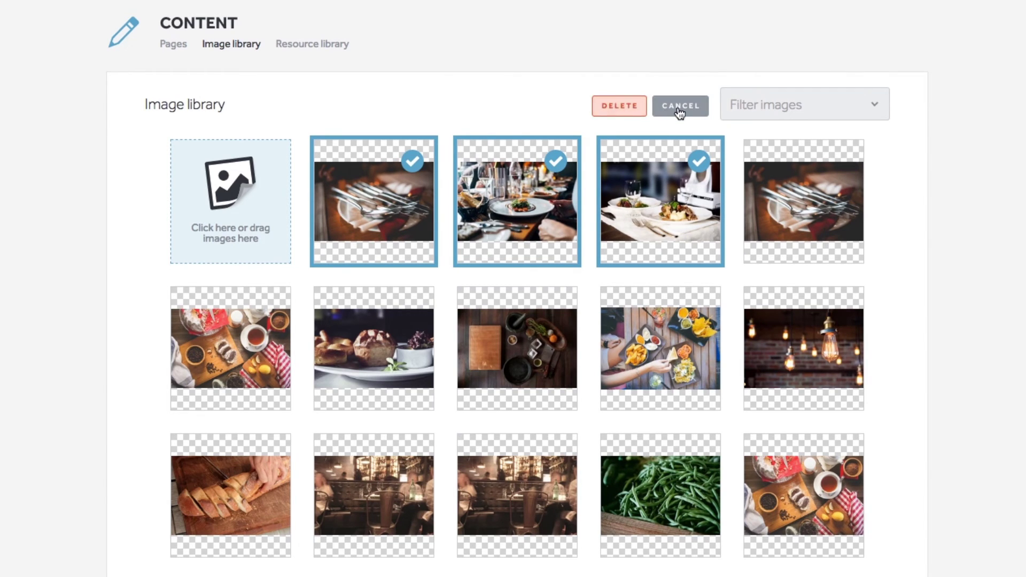
- Deselect the three images and view the cutlery photo's details without saving
click(672, 207)
click(530, 201)
click(397, 201)
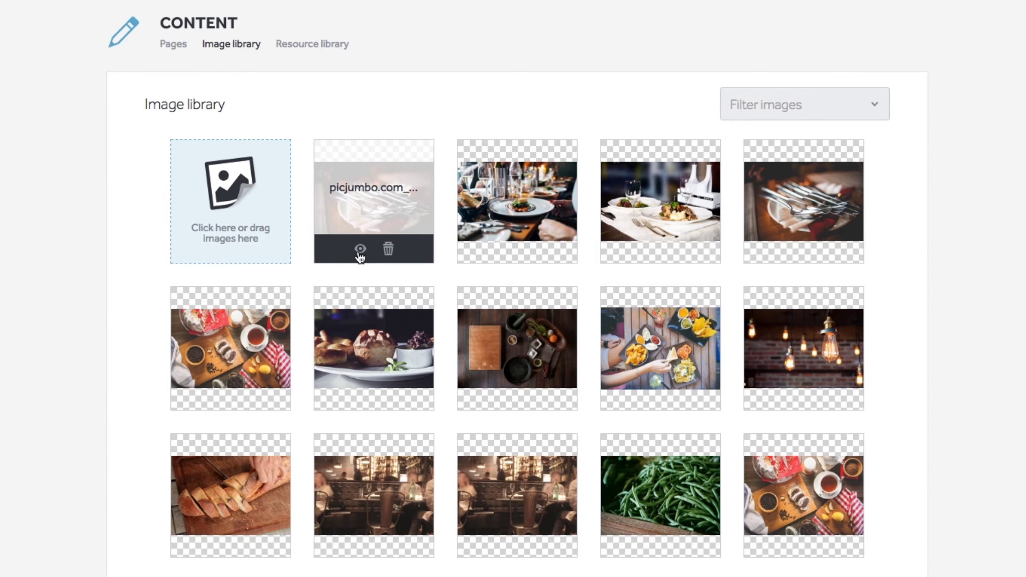
click(360, 248)
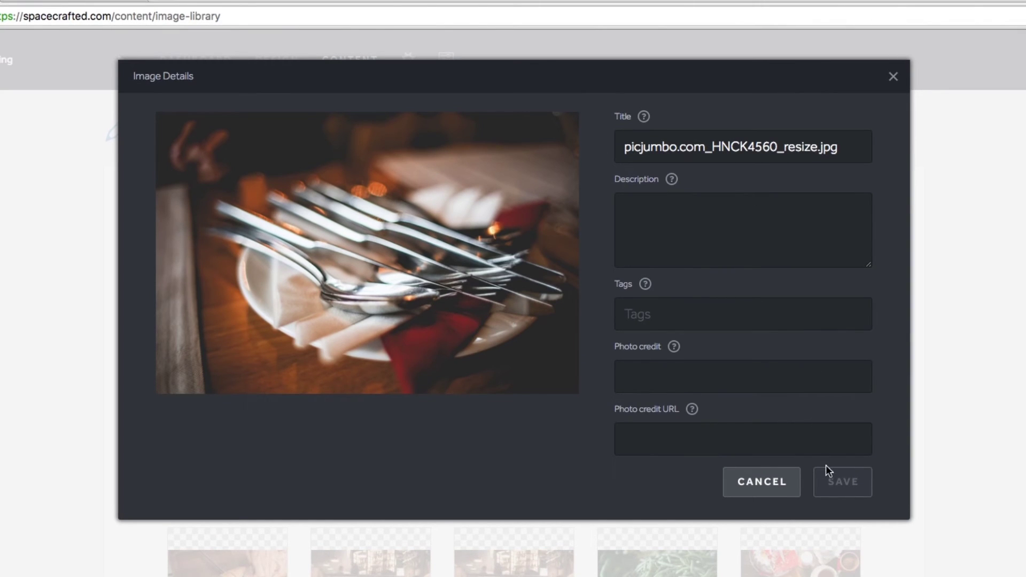
click(894, 81)
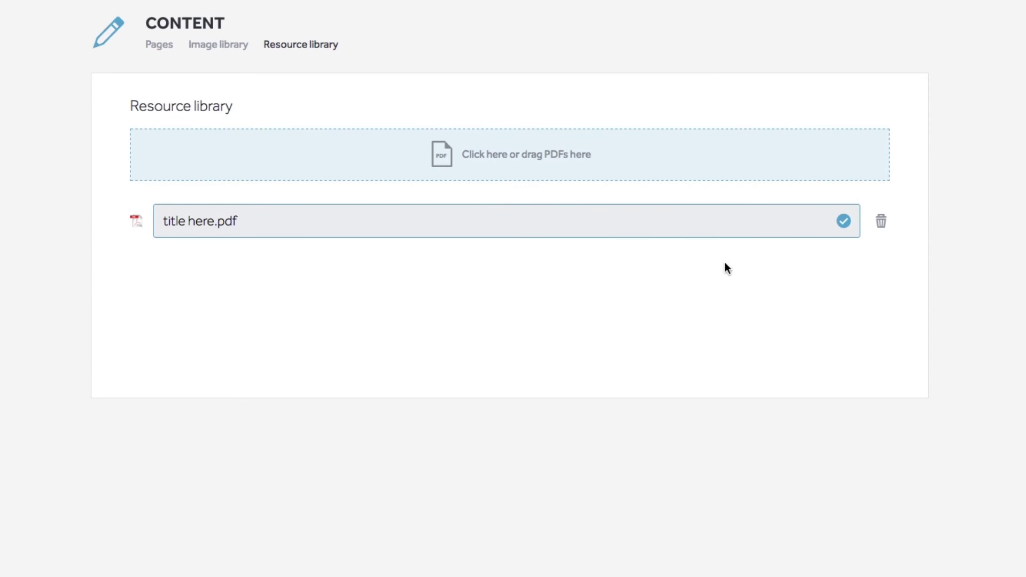
- Start removing the title here.pdf resource from the Resource library
click(881, 221)
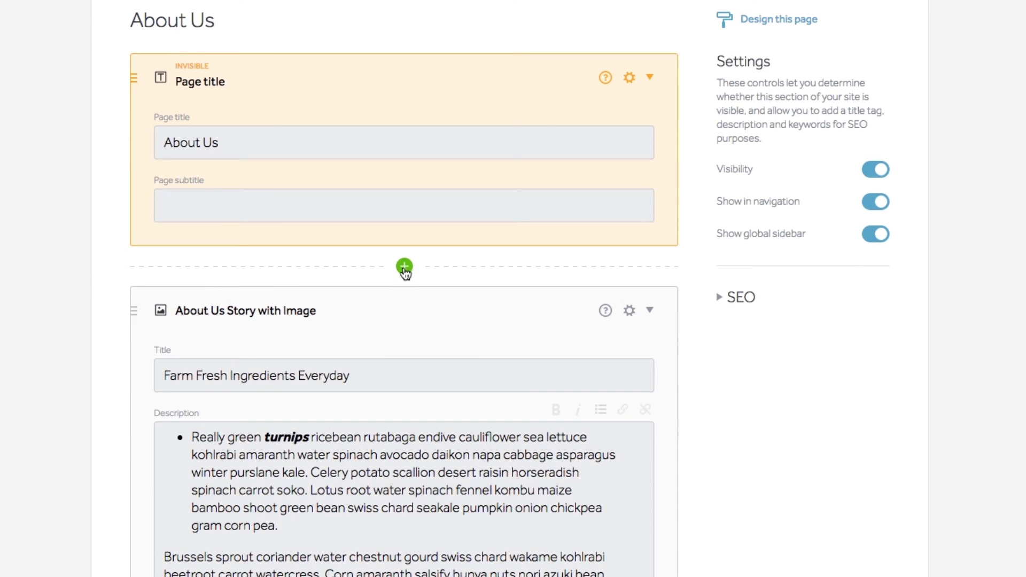
- Insert a Text section below the About Us title with description 'Description here.'
click(404, 266)
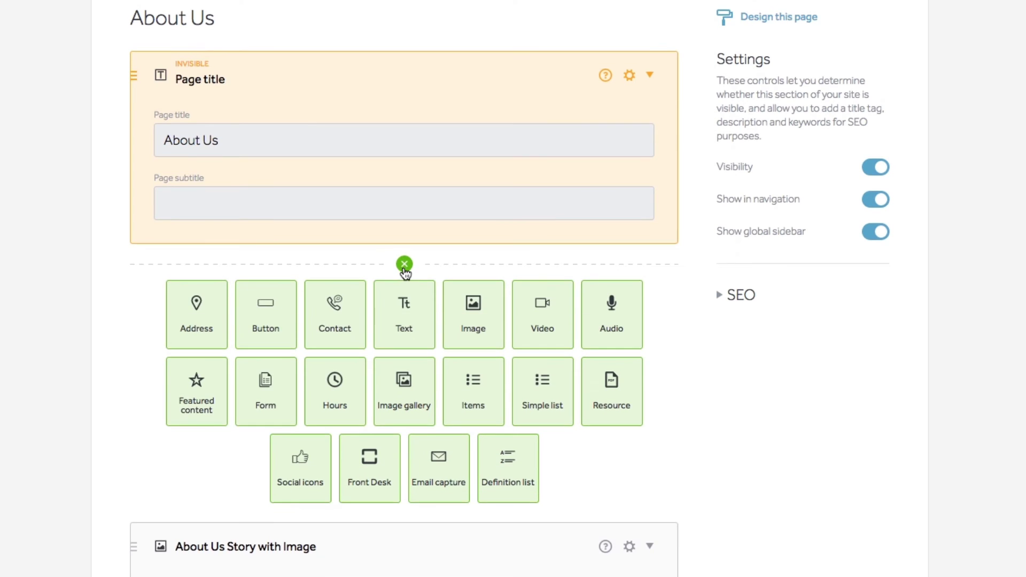
scroll(406, 272, down, 4)
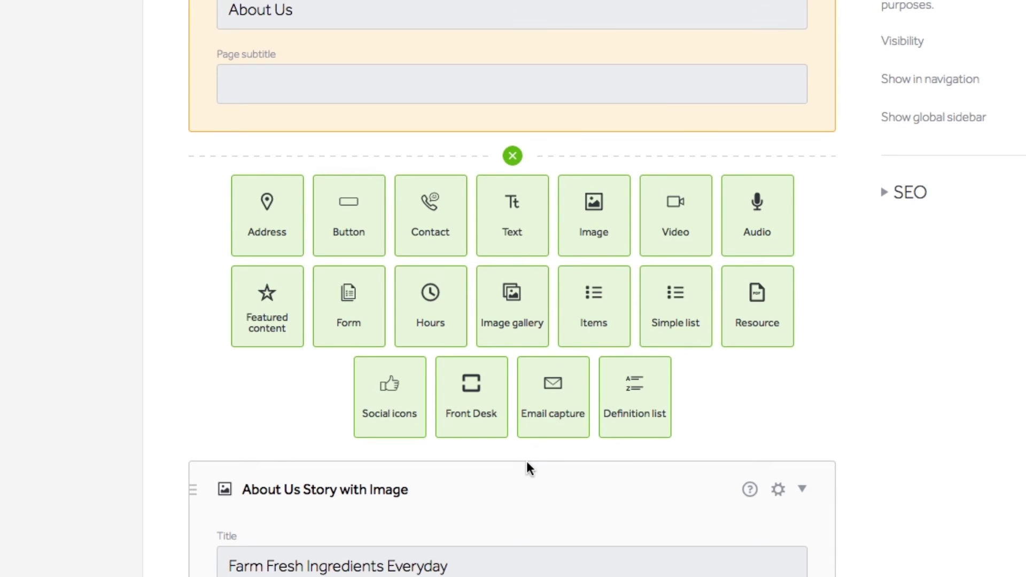
click(497, 252)
click(396, 375)
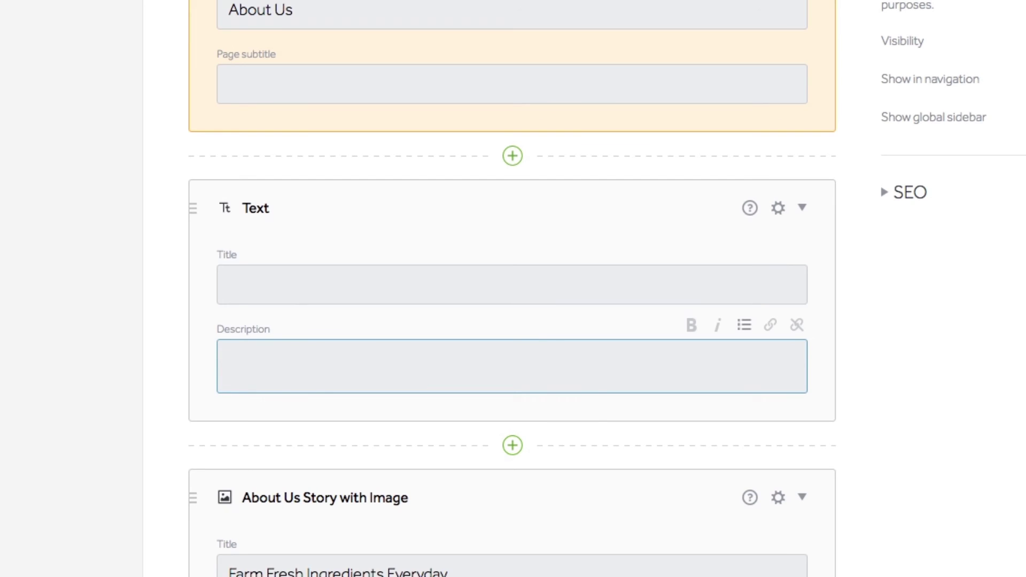
text(Description here.)
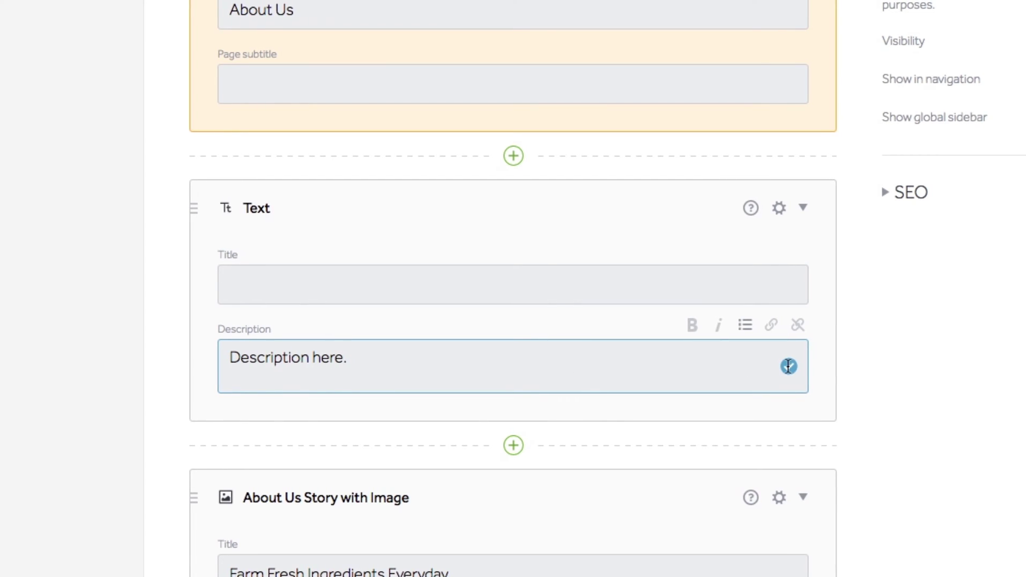
- Toggle the Text block's Display setting off and back on, leaving it visible
click(779, 209)
click(861, 297)
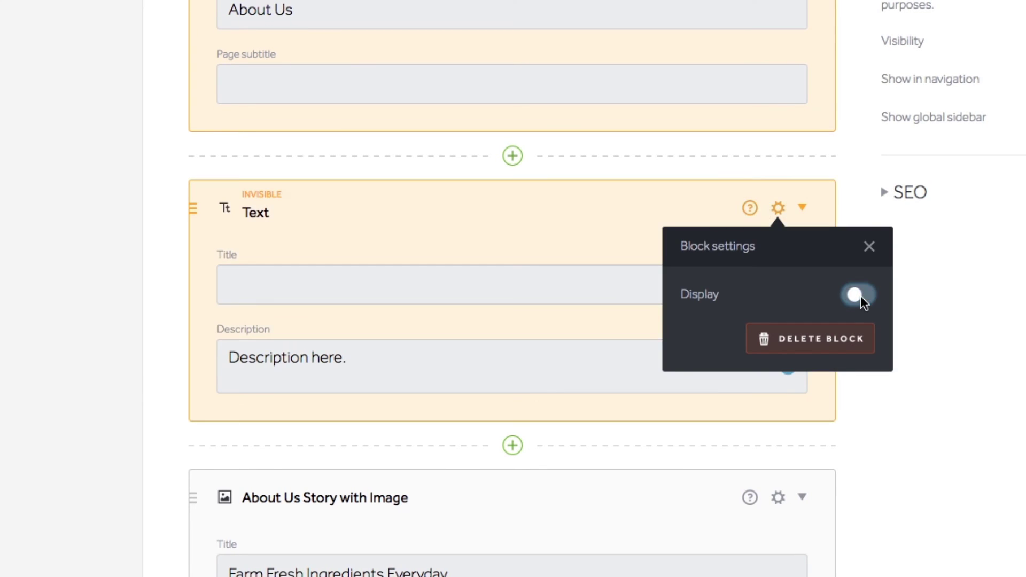
click(860, 296)
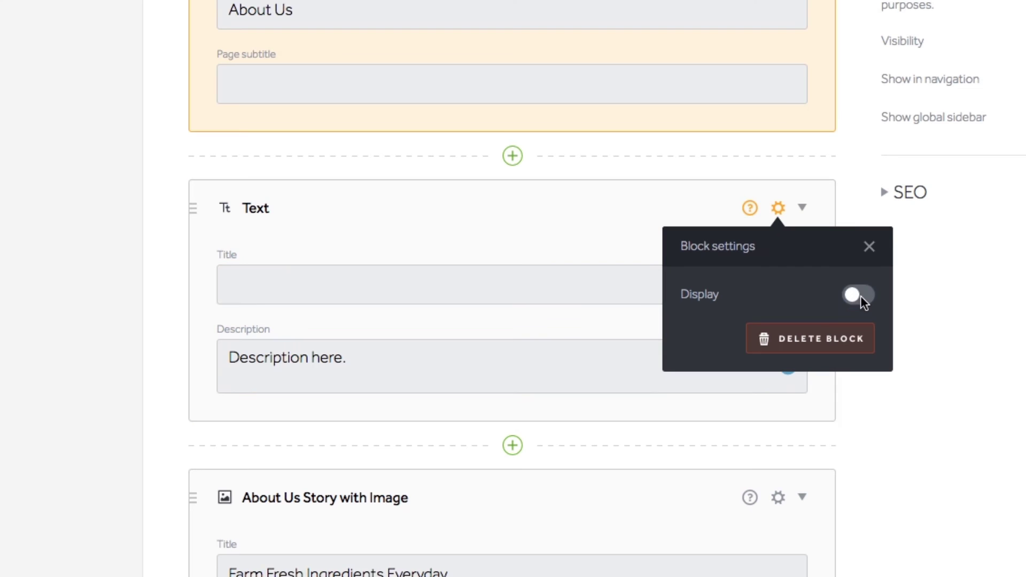
click(931, 297)
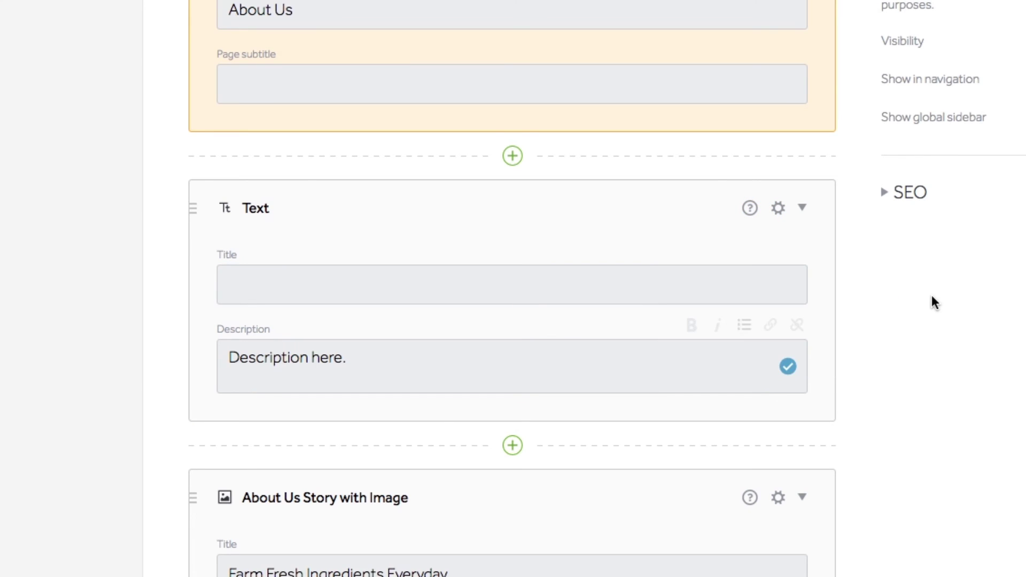
- Open the site's Apps connection settings from the extra settings sections
scroll(903, 257, up, 4)
scroll(897, 242, up, 4)
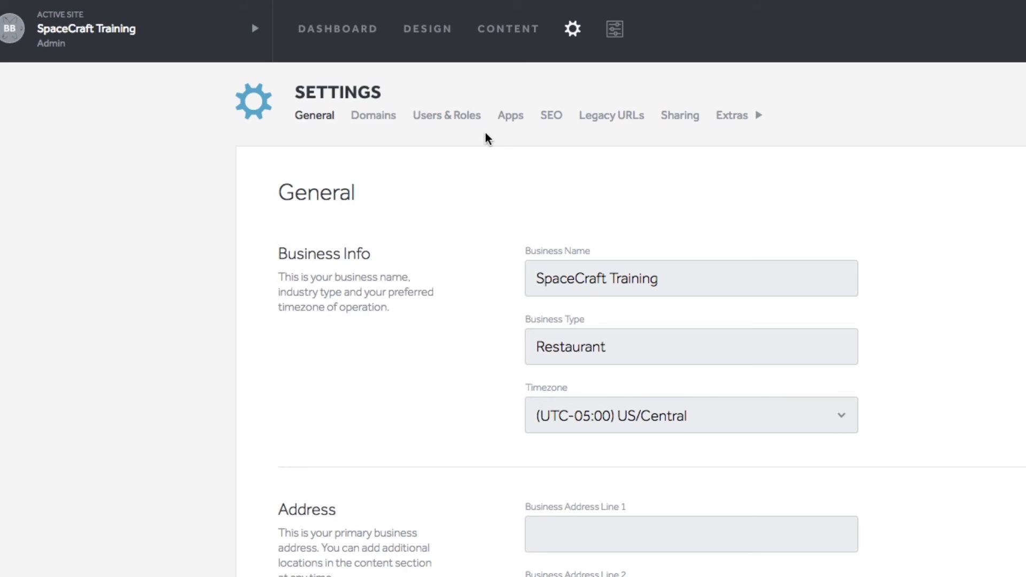
click(751, 121)
click(513, 121)
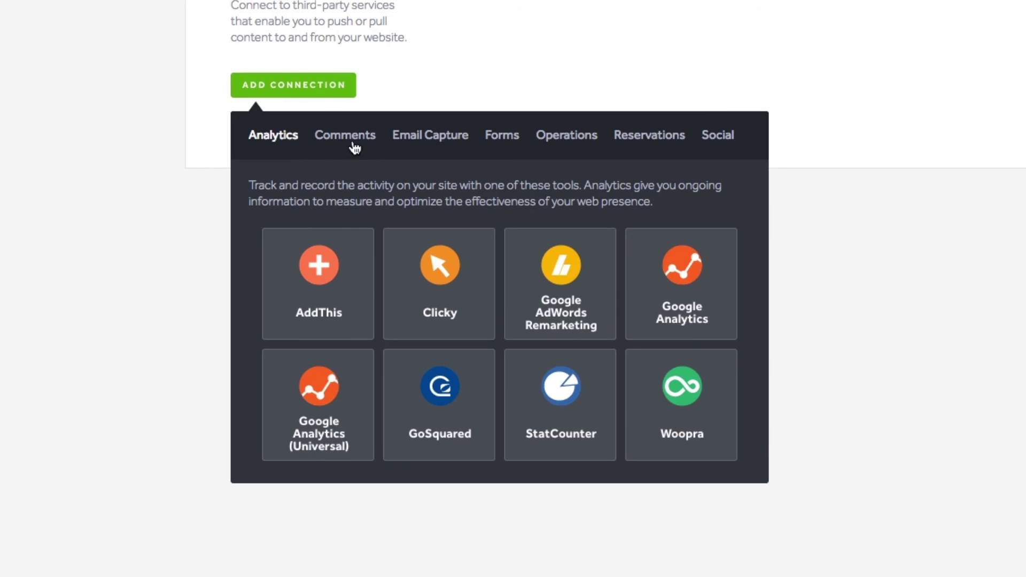
- Browse the comments, email capture, forms, operations, reservations and social app categories
click(354, 140)
click(421, 143)
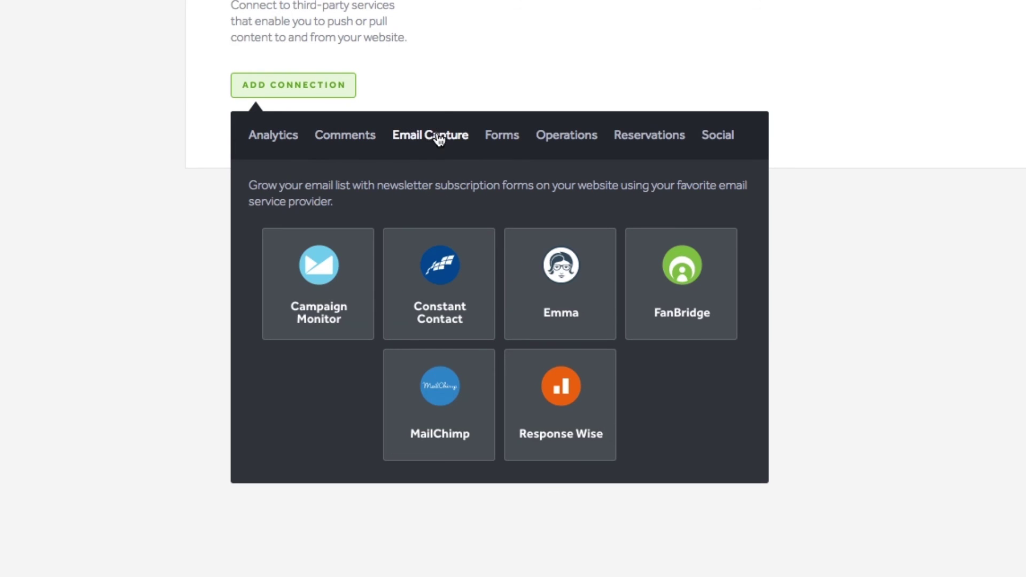
click(507, 141)
click(575, 142)
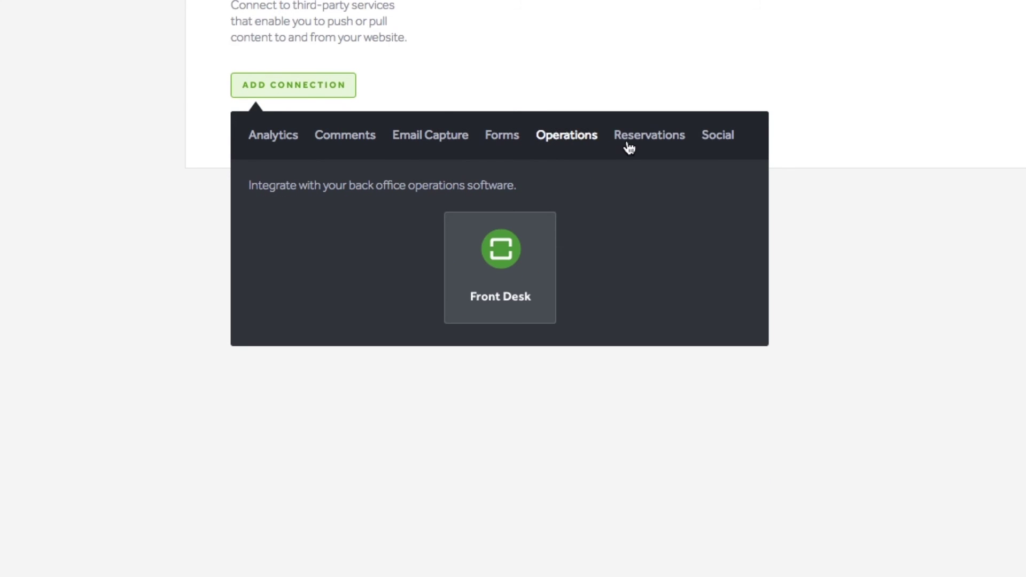
click(640, 140)
click(716, 142)
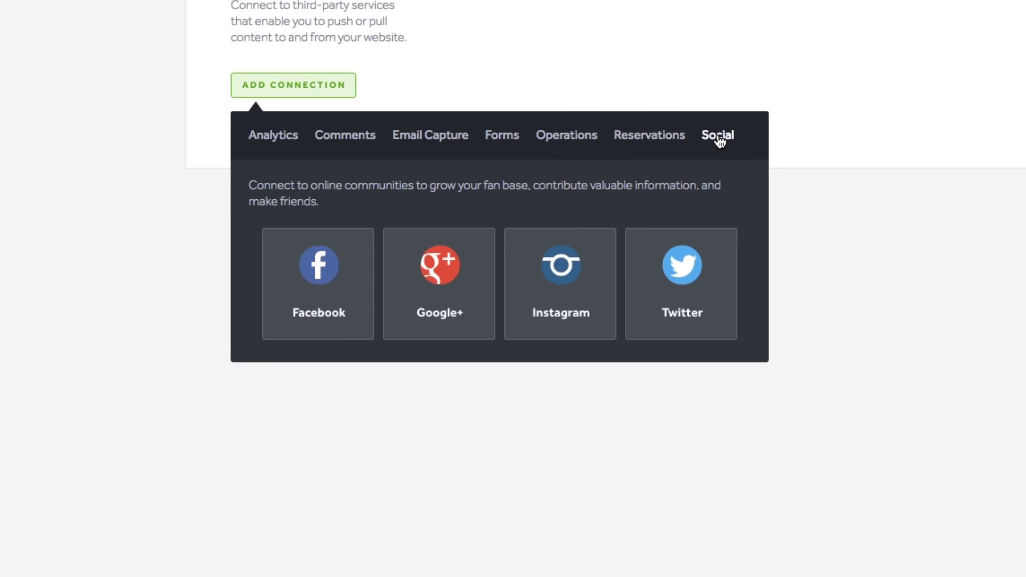
click(377, 23)
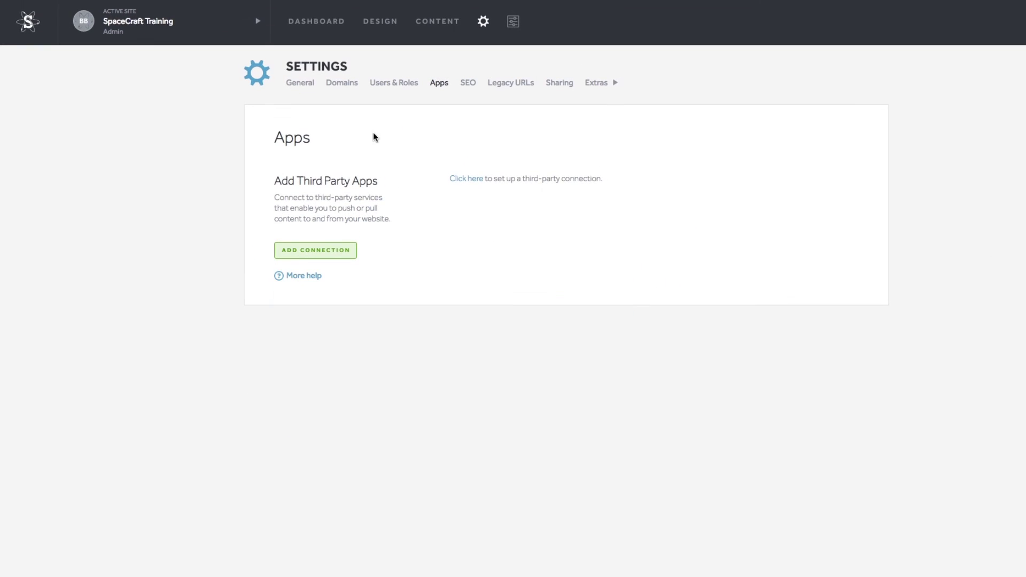
click(316, 21)
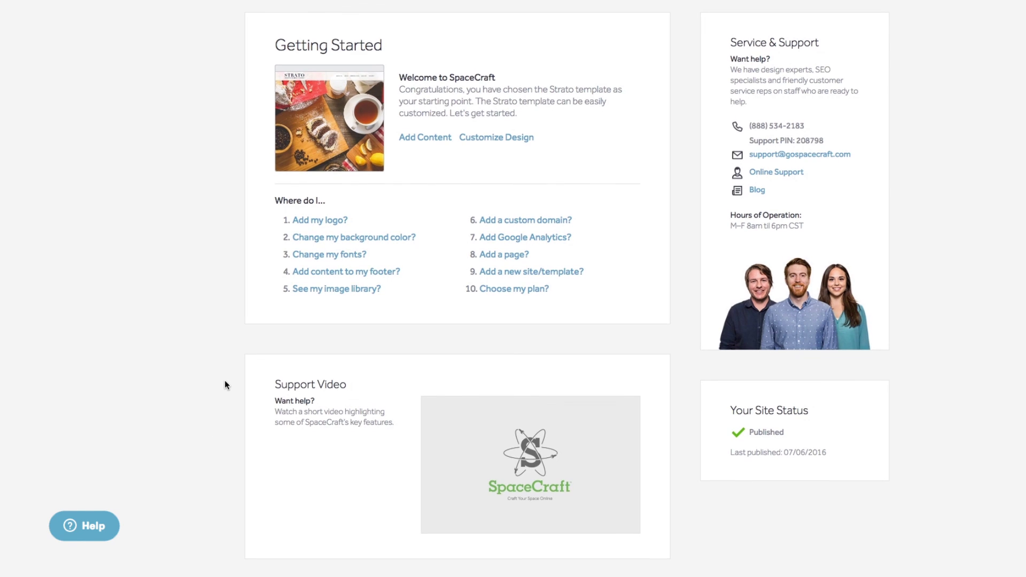
scroll(225, 380, up, 2)
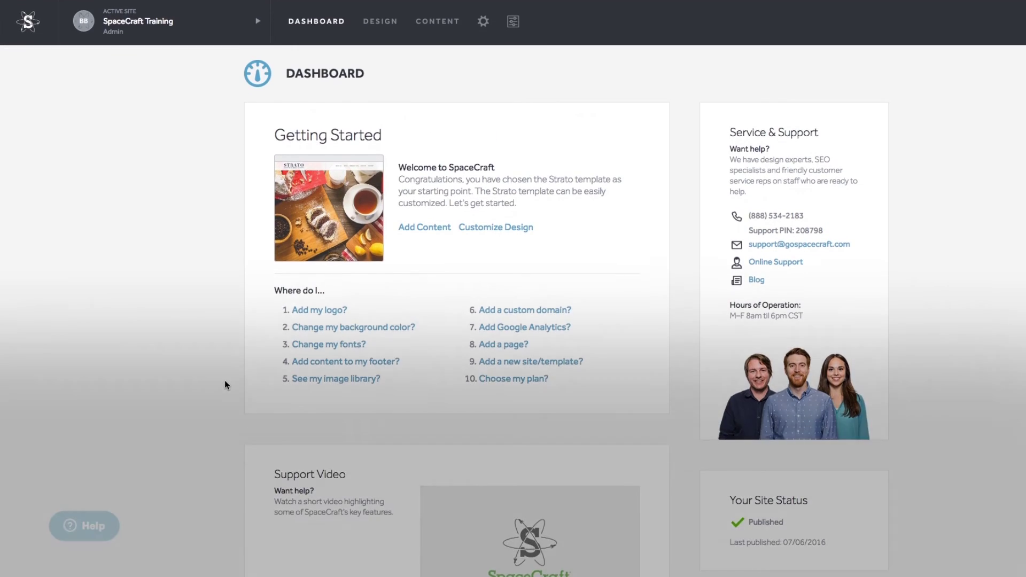